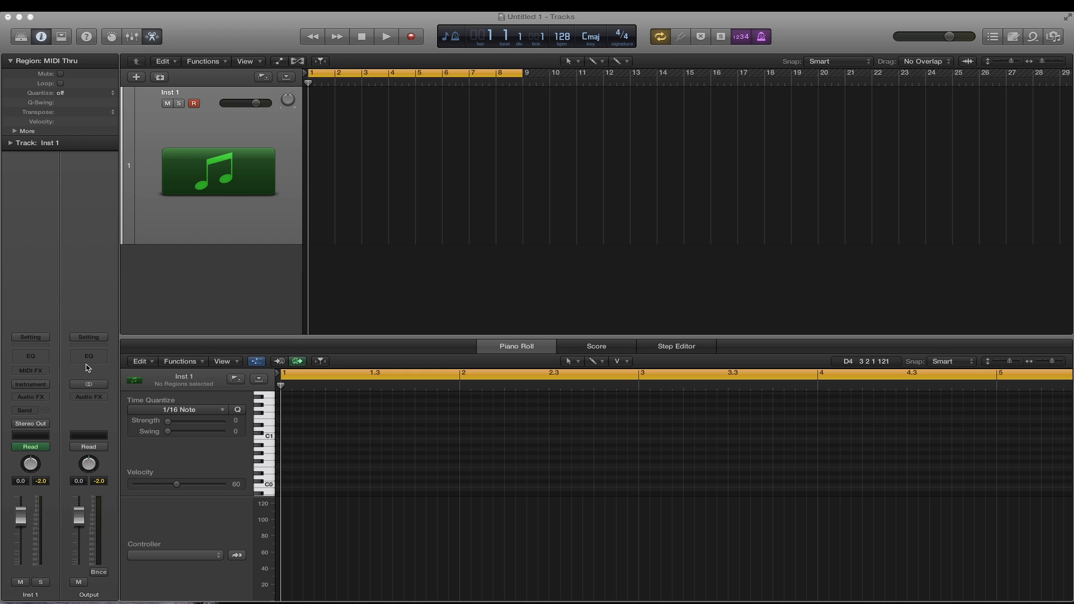
Step: Show the Musical Typing keyboard and load the Native Instruments Massive synth on the Inst 1 track
key("super+k")
left_click(47, 385)
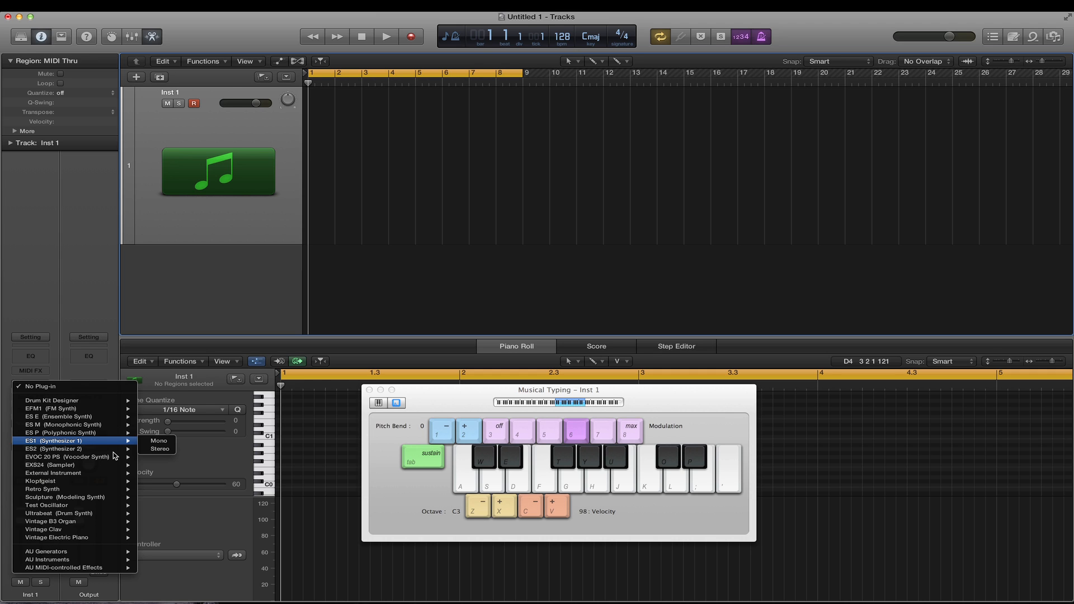
mouse_move(98, 561)
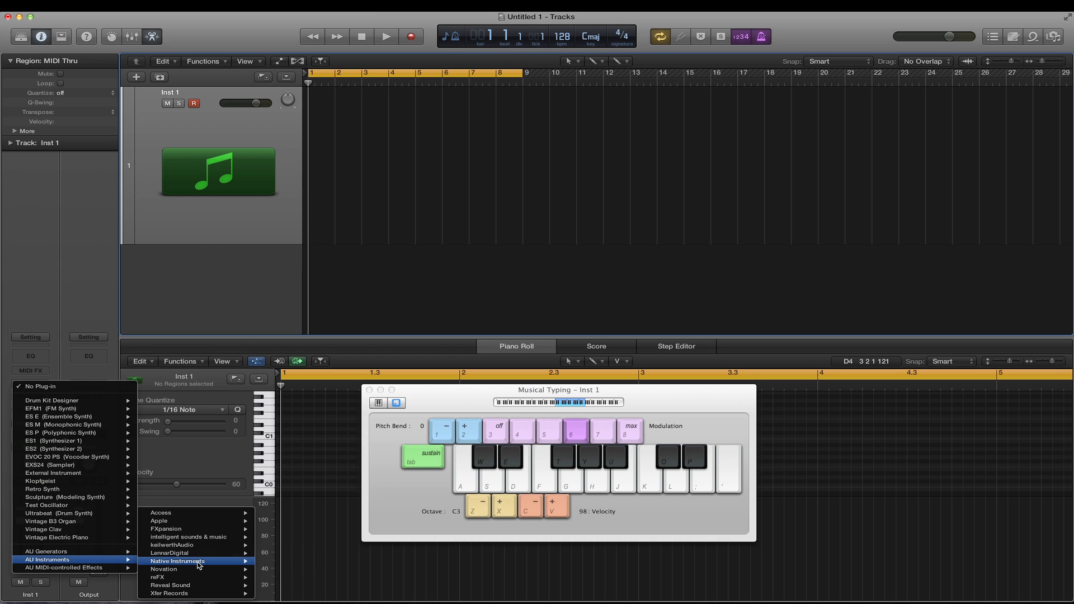
mouse_move(200, 564)
mouse_move(314, 562)
left_click(351, 594)
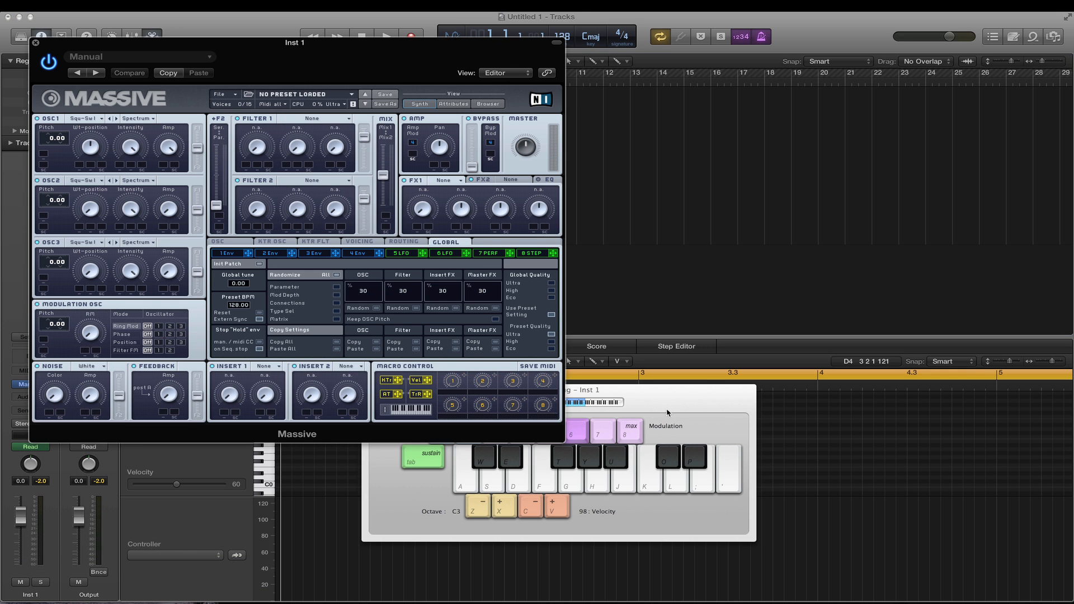
Step: Reposition the Musical Typing and Massive windows so that both can be reached
left_click_drag(686, 407, 929, 437)
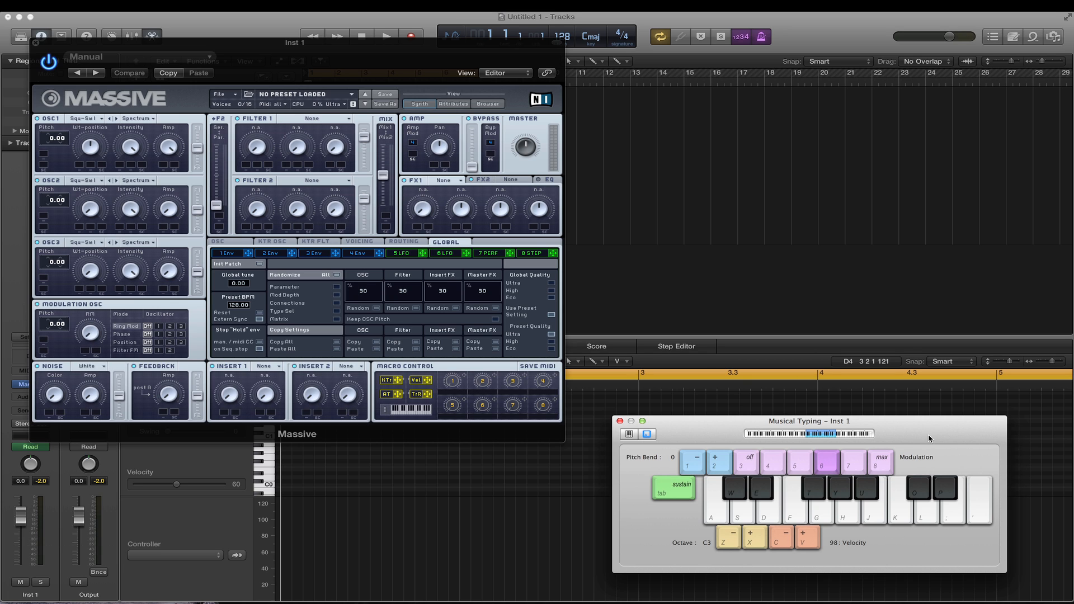
left_click_drag(91, 49, 613, 52)
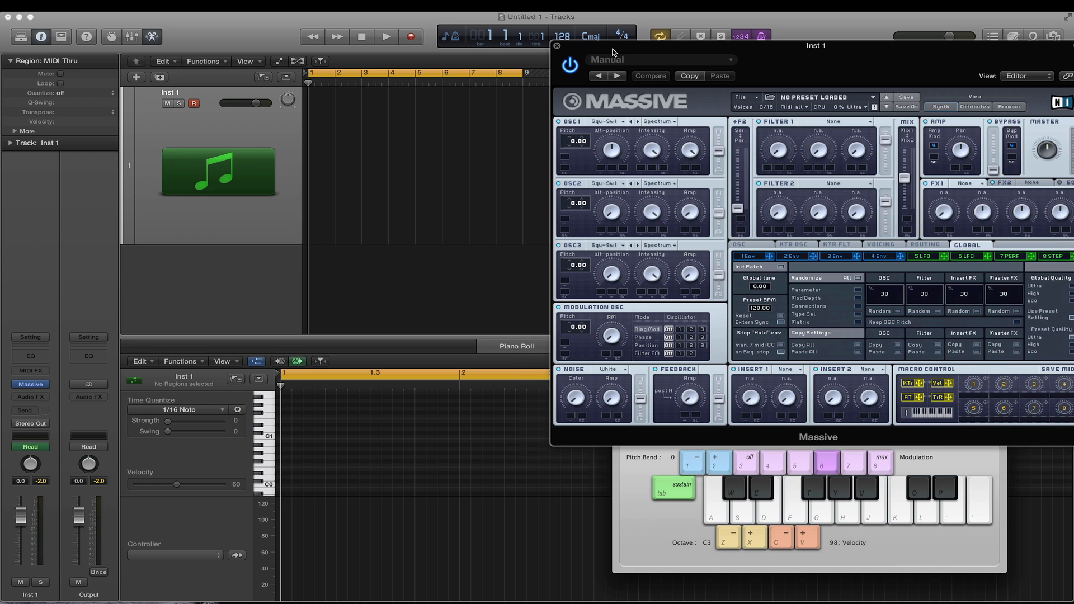
left_click_drag(612, 52, 613, 53)
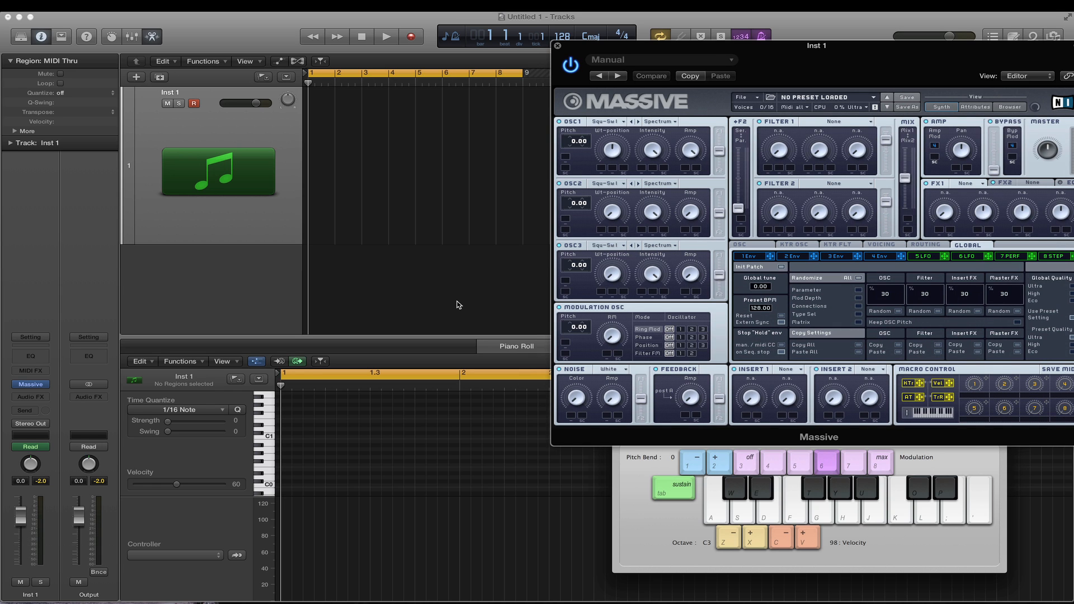
left_click_drag(785, 46, 618, 44)
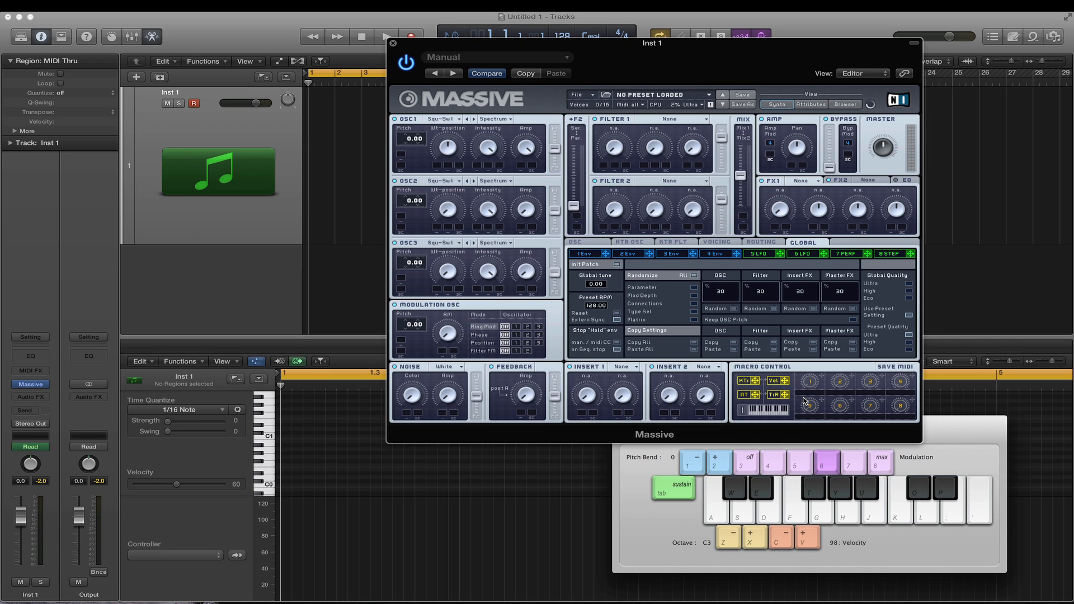
Step: Bring the C3 octave into range in the piano roll and close the Massive and Musical Typing windows
scroll(352, 456, "up", 3)
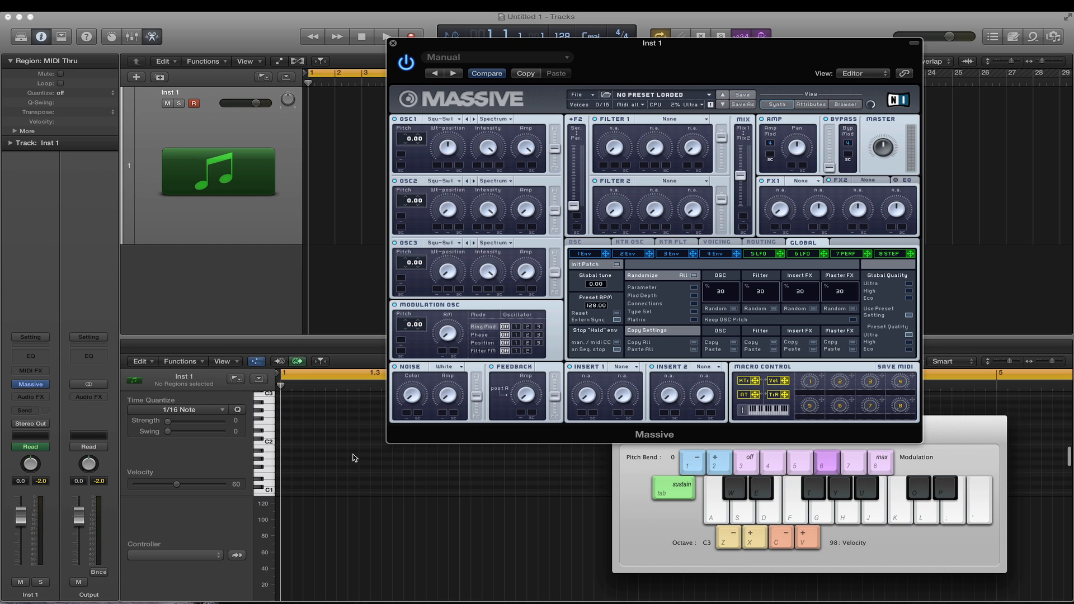
scroll(353, 457, "up", 1)
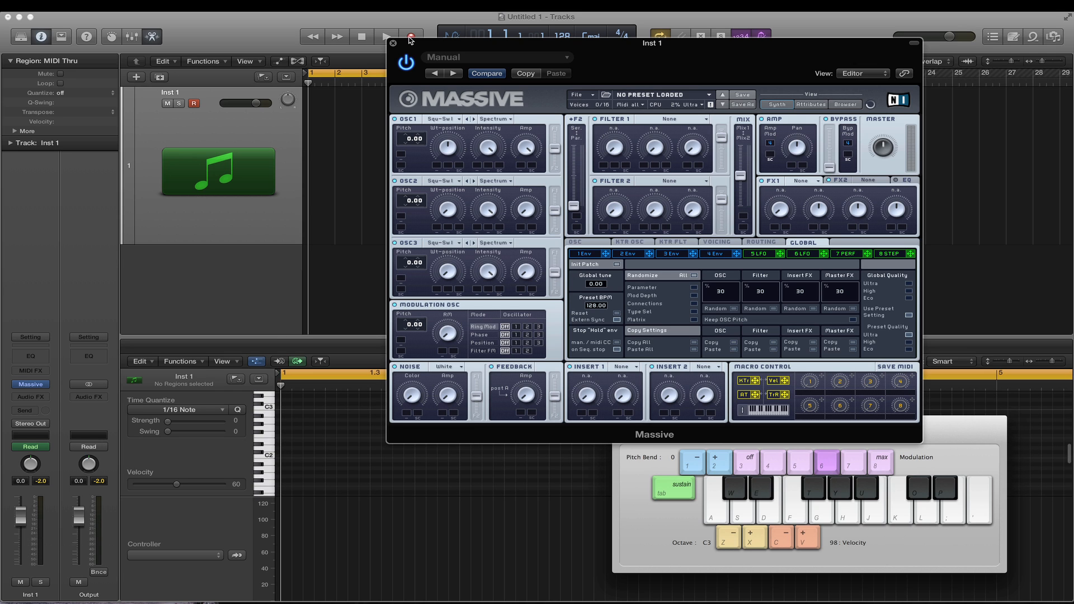
left_click(393, 43)
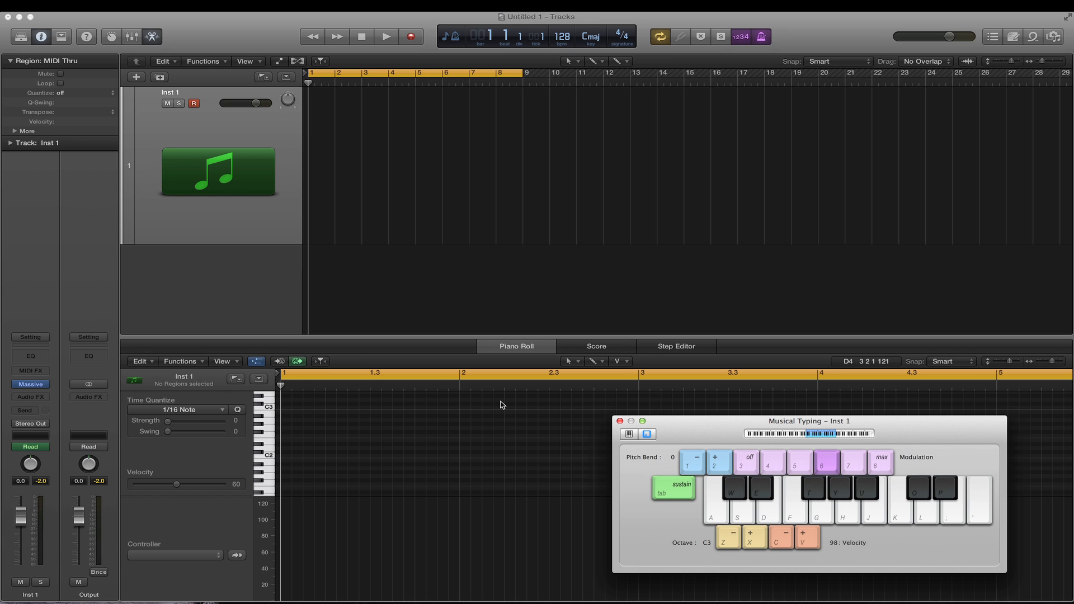
left_click(620, 421)
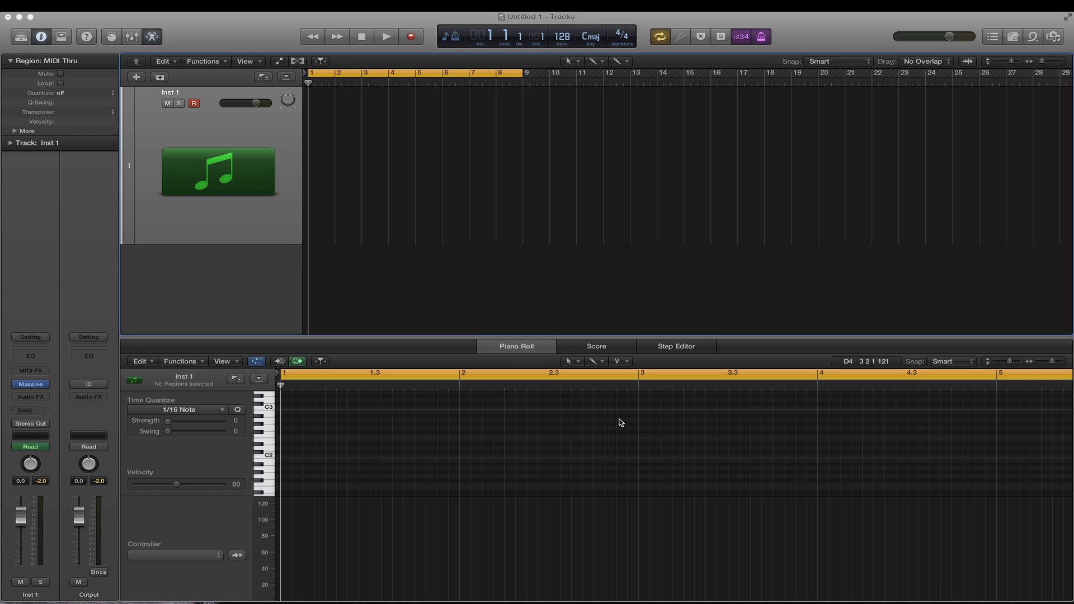
Step: Add a C3 note at bar 1 of Inst 1 and extend both its region and the note to bar 9
left_click(286, 408, "super")
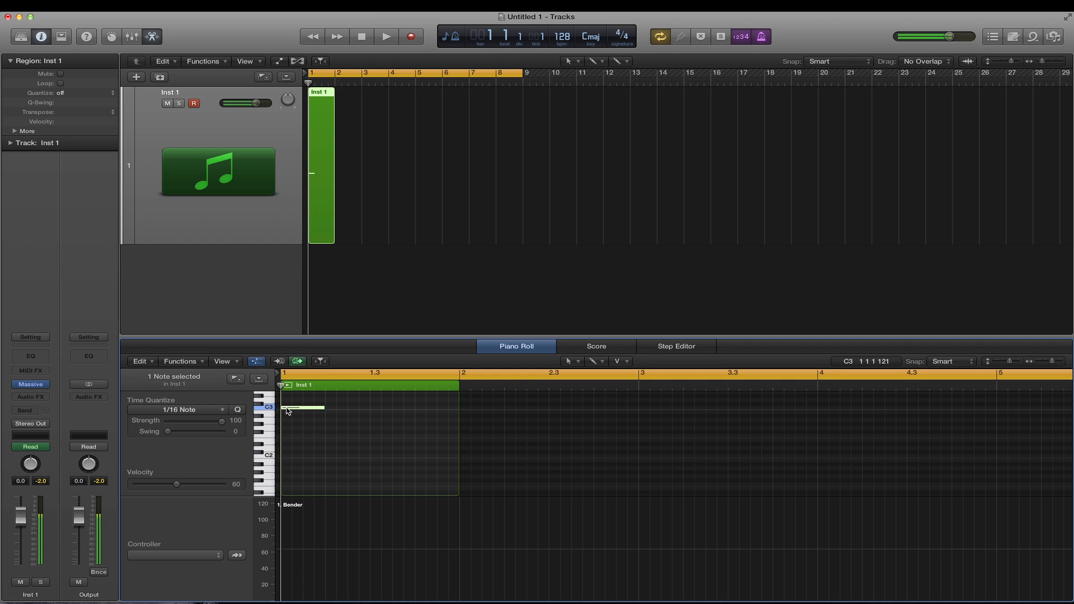
left_click_drag(330, 238, 523, 238)
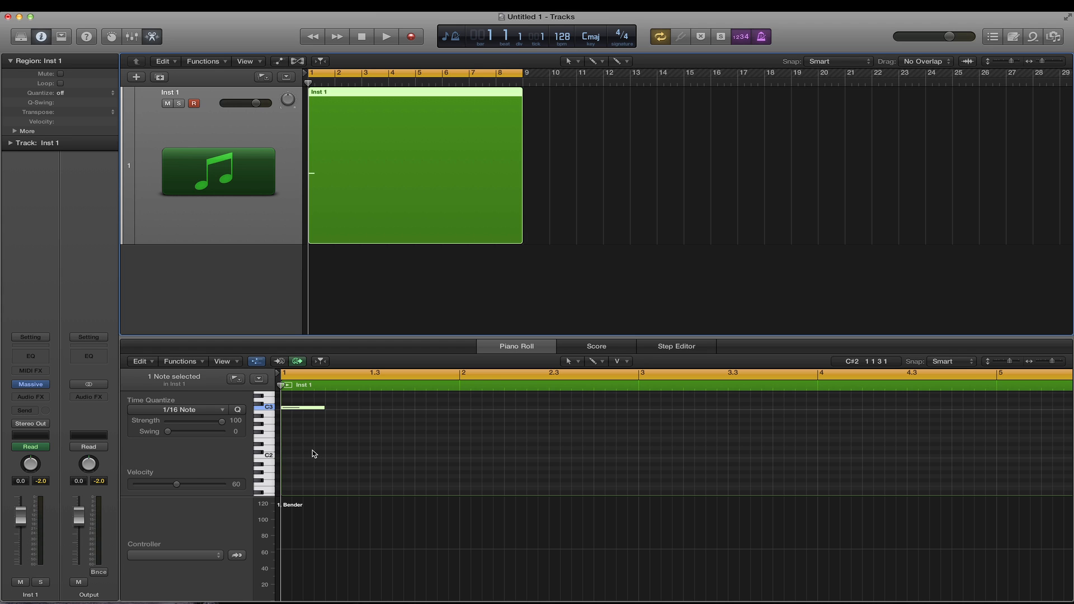
left_click(350, 429)
left_click(316, 409)
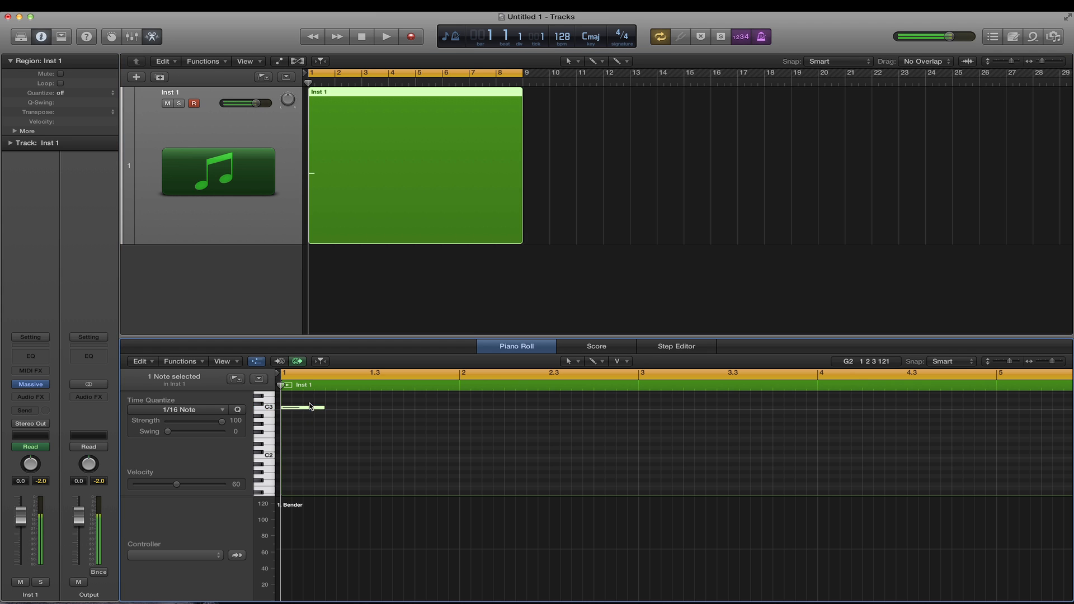
key("shift+backslash")
key("super+Left")
key("super+Left")
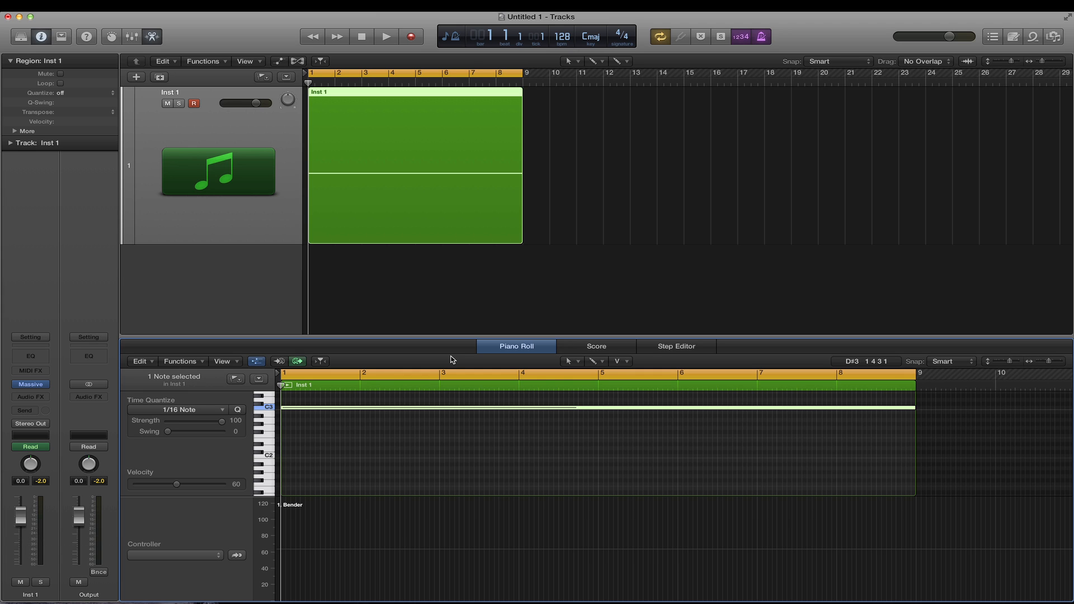
Step: Play the note, reopen Massive, and in envelope 4 raise the decay level to maximum and shorten the attack
key("space")
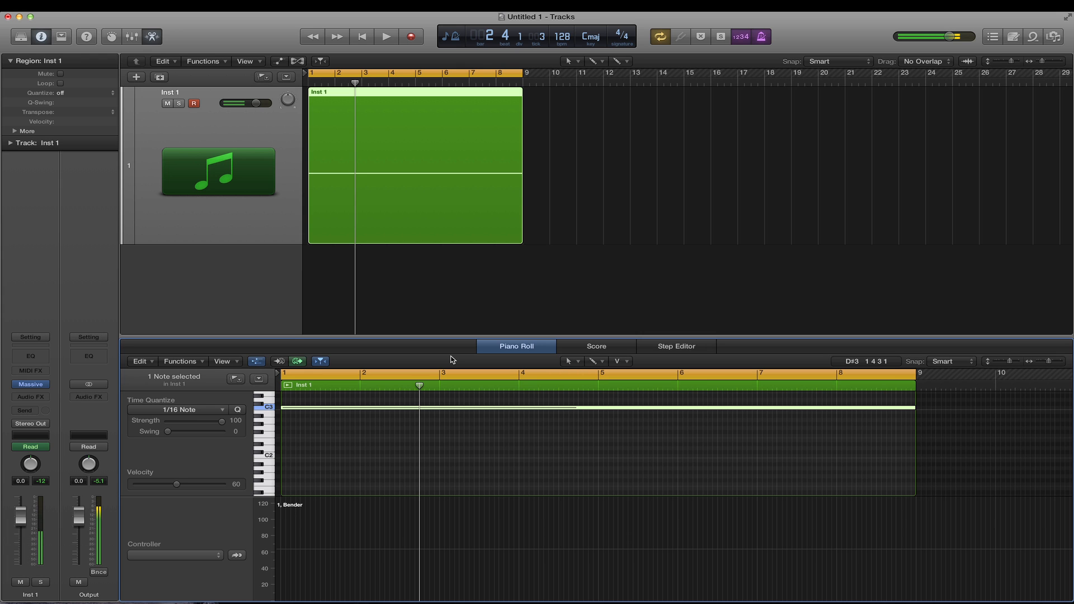
left_click(33, 387)
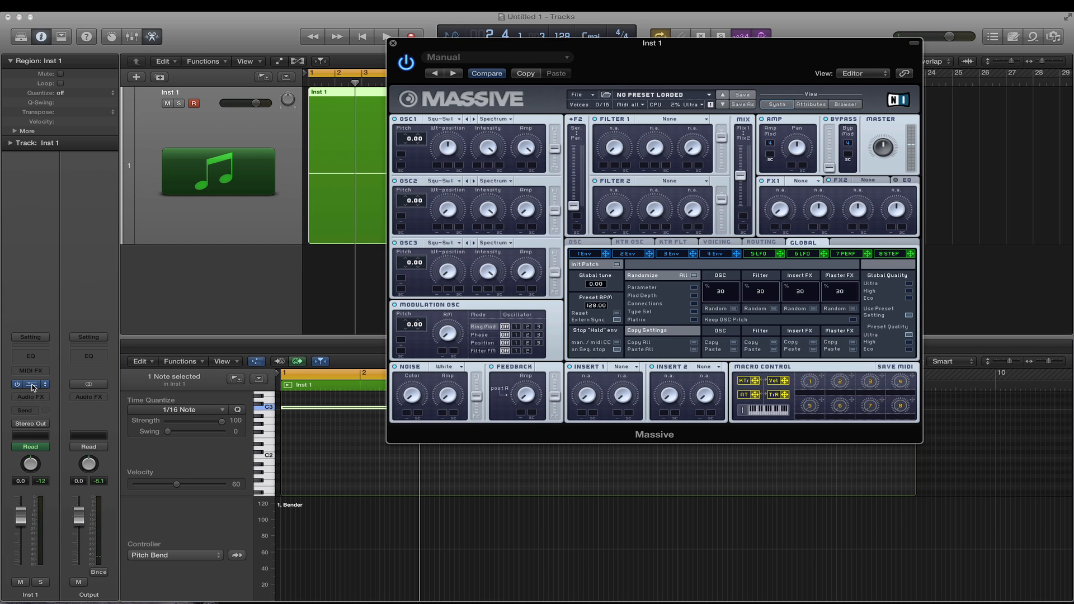
left_click(719, 254)
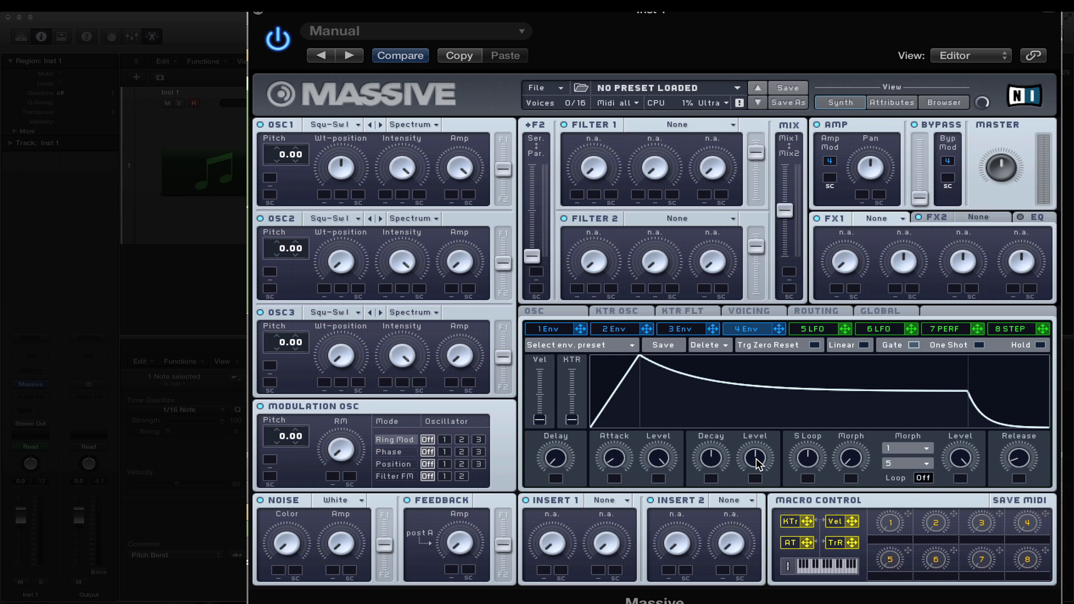
left_click_drag(757, 463, 762, 431)
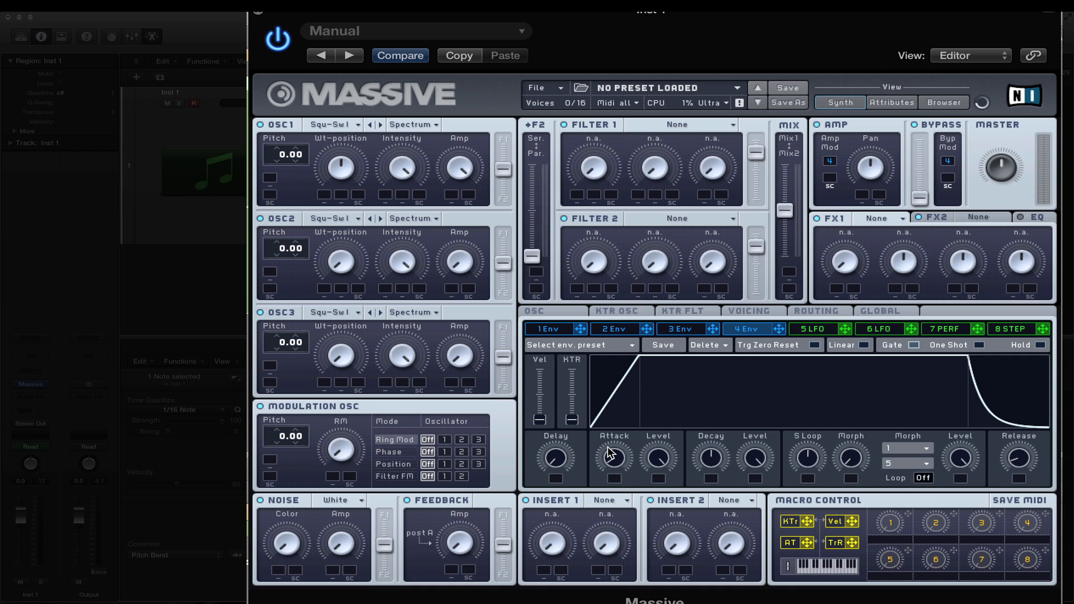
left_click_drag(610, 454, 637, 512)
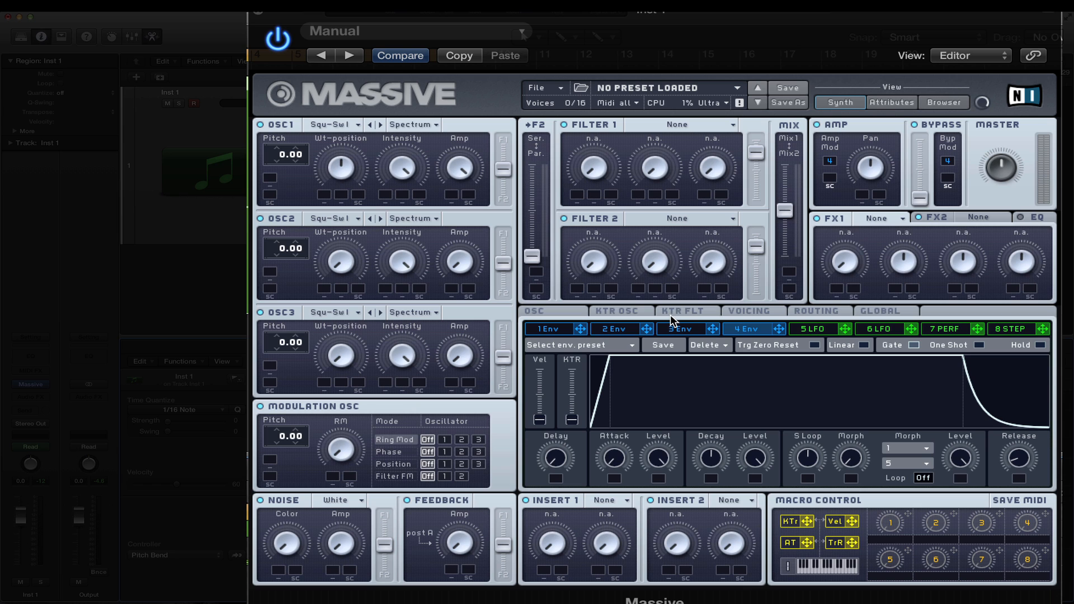
Step: Set Massive's upward pitchbend range to 12.00 in the oscillator settings
left_click(549, 307)
left_click_drag(623, 399, 632, 378)
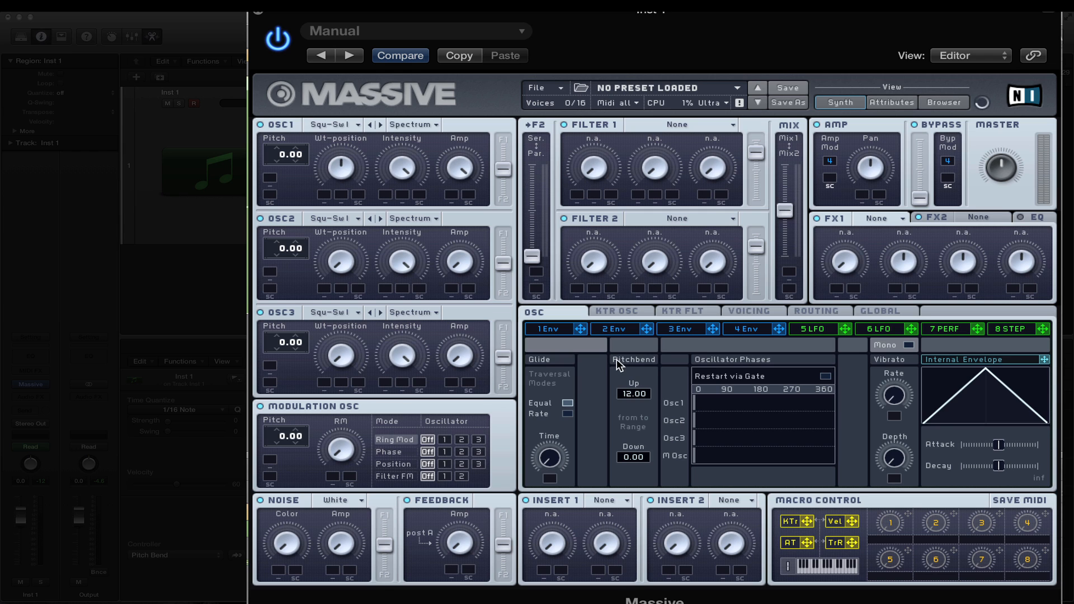
Step: Draw a straight Pitch Bend ramp from the centre at bar 1 up to 63 at the region's end, removing the stray intermediate point
left_click(199, 553)
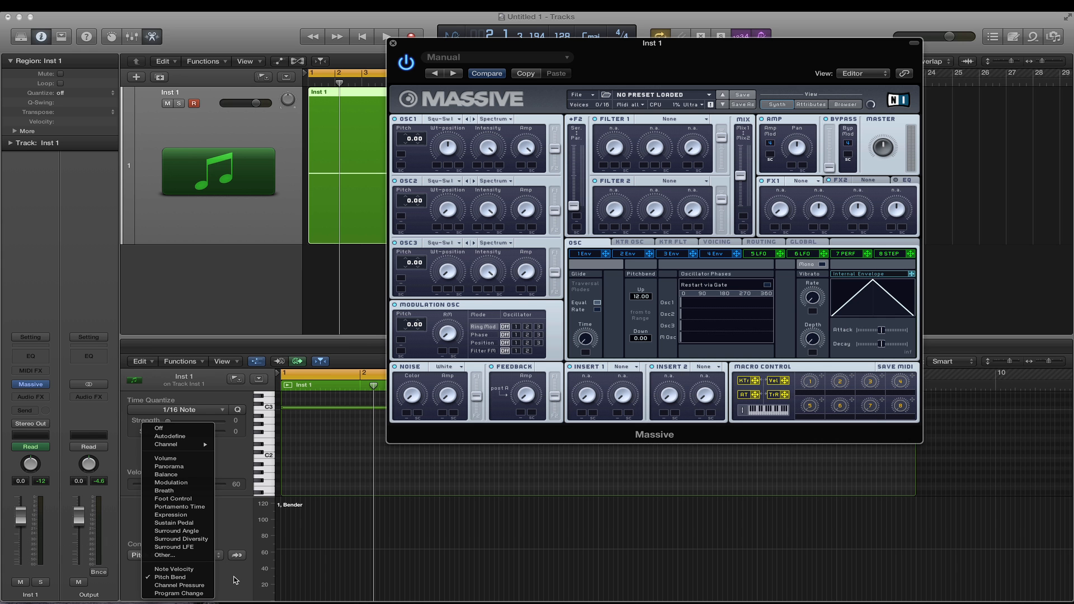
left_click(218, 571)
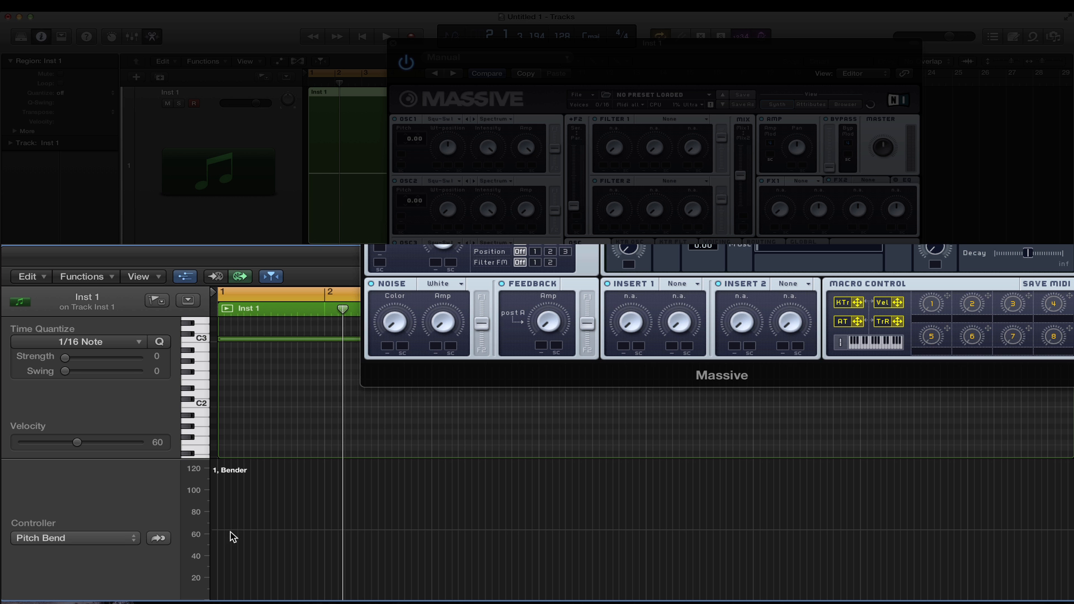
left_click(293, 550)
left_click_drag(232, 533, 217, 530)
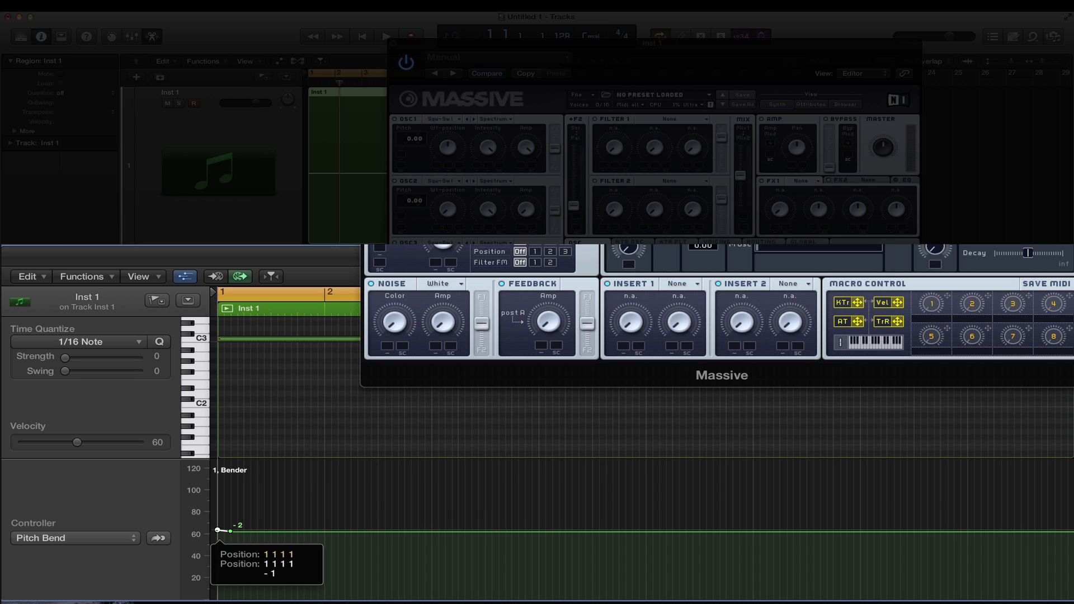
left_click_drag(218, 530, 425, 447)
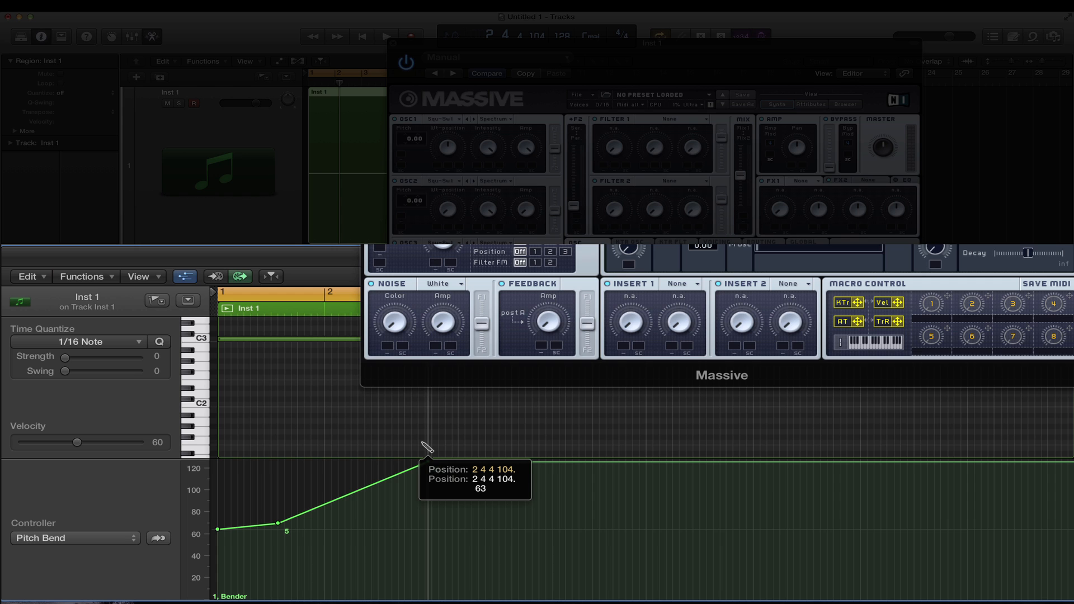
left_click_drag(425, 447, 1072, 461)
double_click(278, 523)
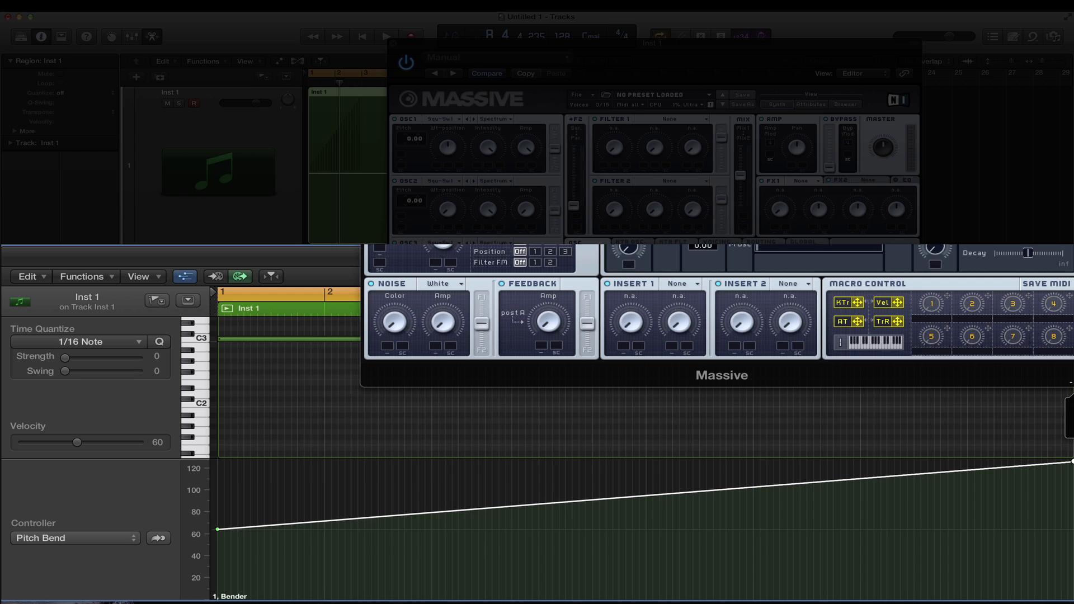
left_click_drag(1072, 461, 1073, 462)
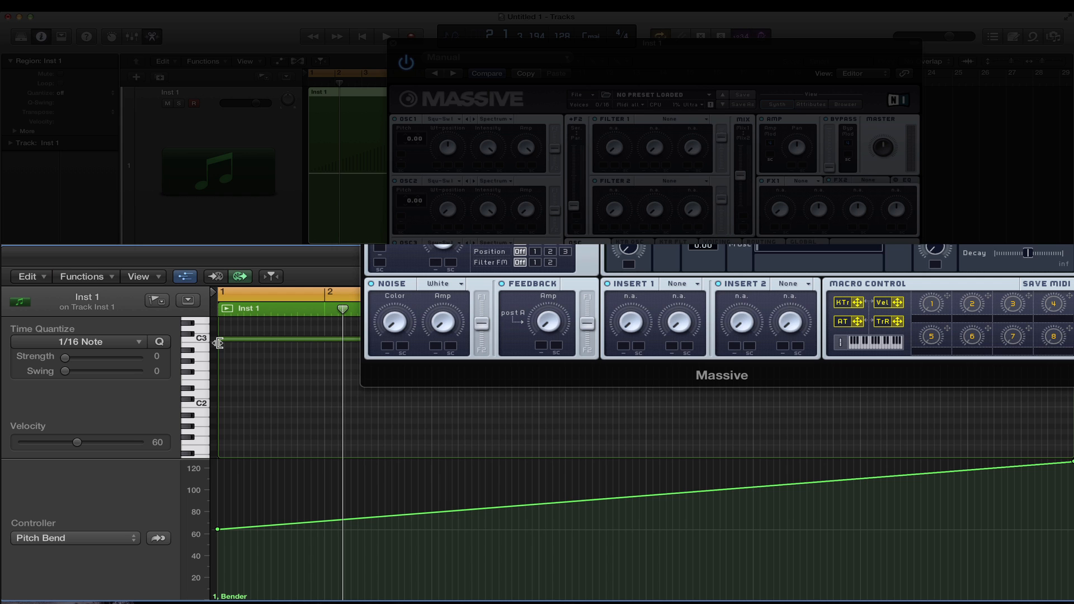
Step: Close Massive and play the region with cycling switched off to hear the rising pitch bend
left_click(393, 45)
key("space")
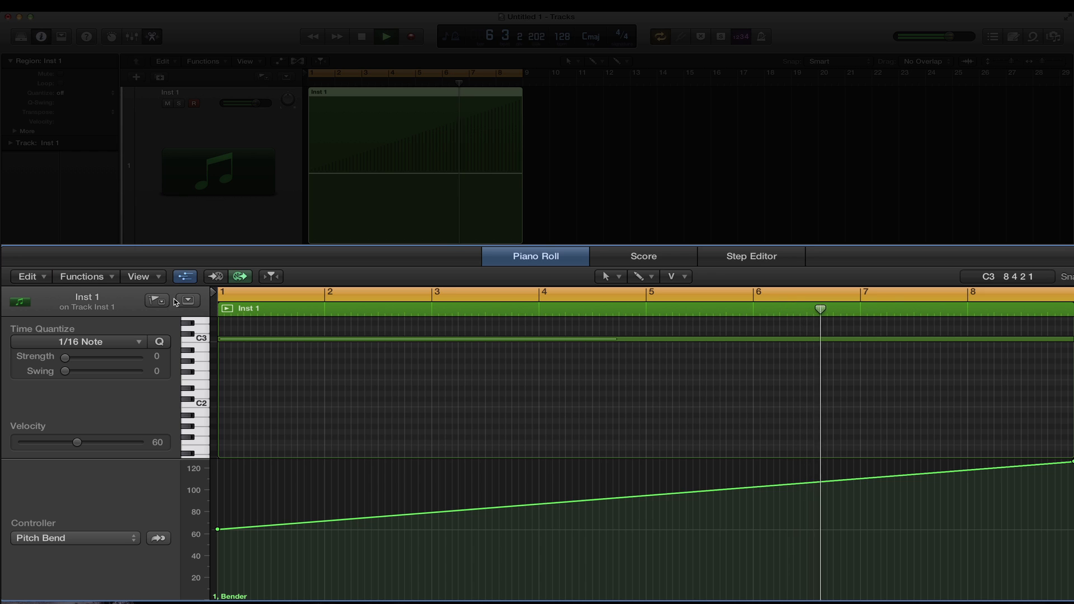
key("c")
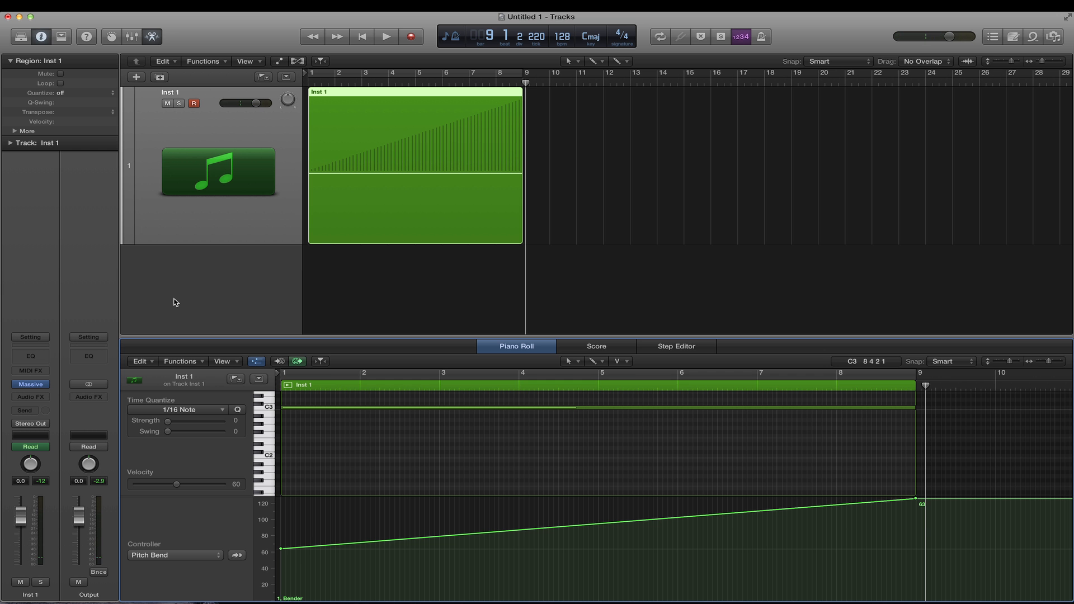
Step: Turn cycling on and, in Massive's voicing settings, set unisono to 7, enable the pitch cutoff spread and widen it slightly
left_click(30, 384)
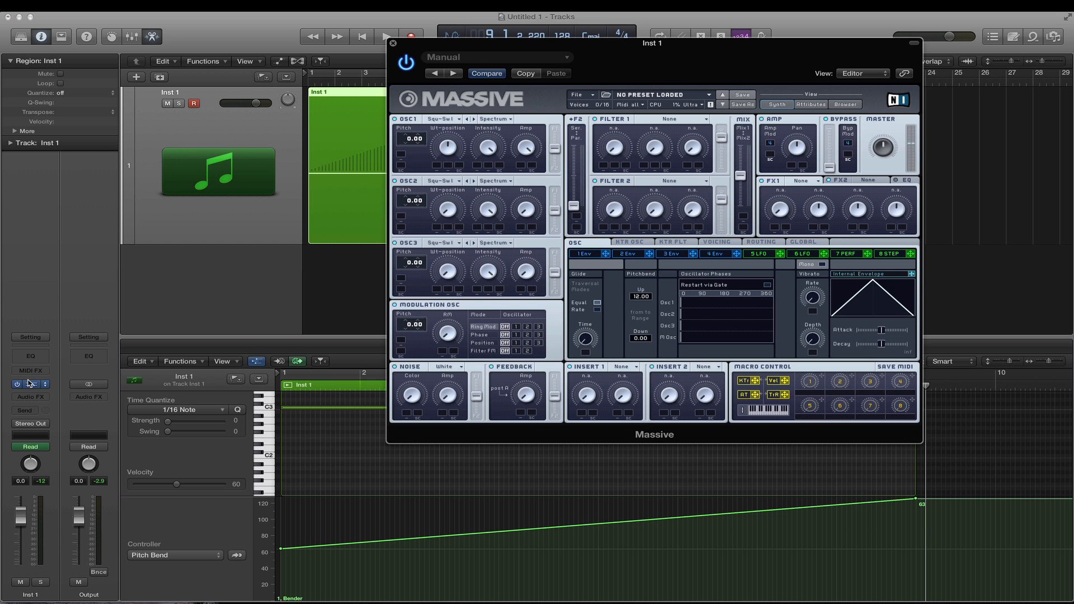
key("c")
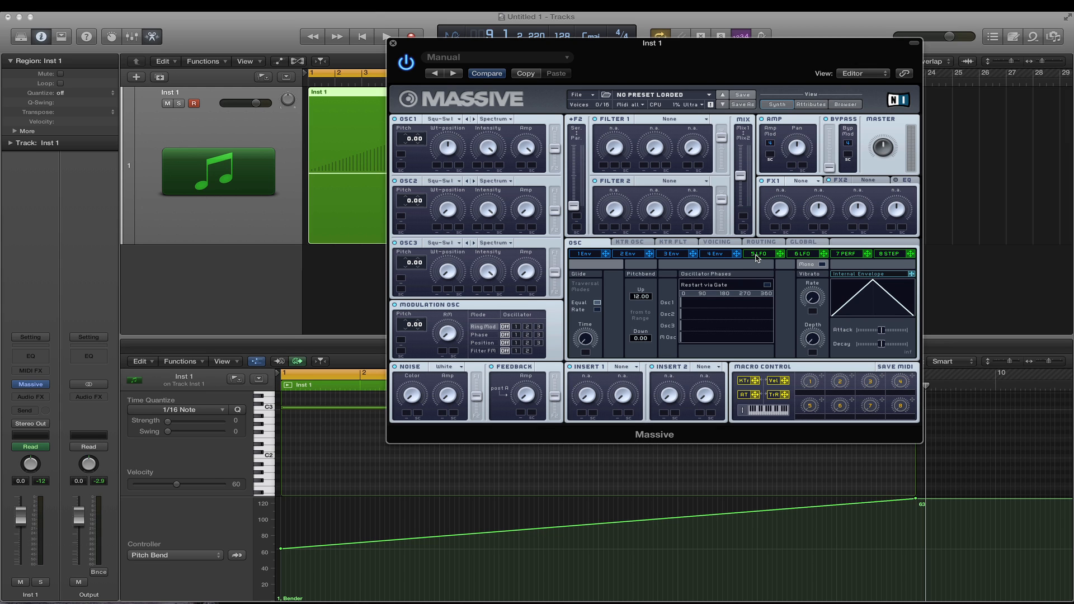
left_click(717, 241)
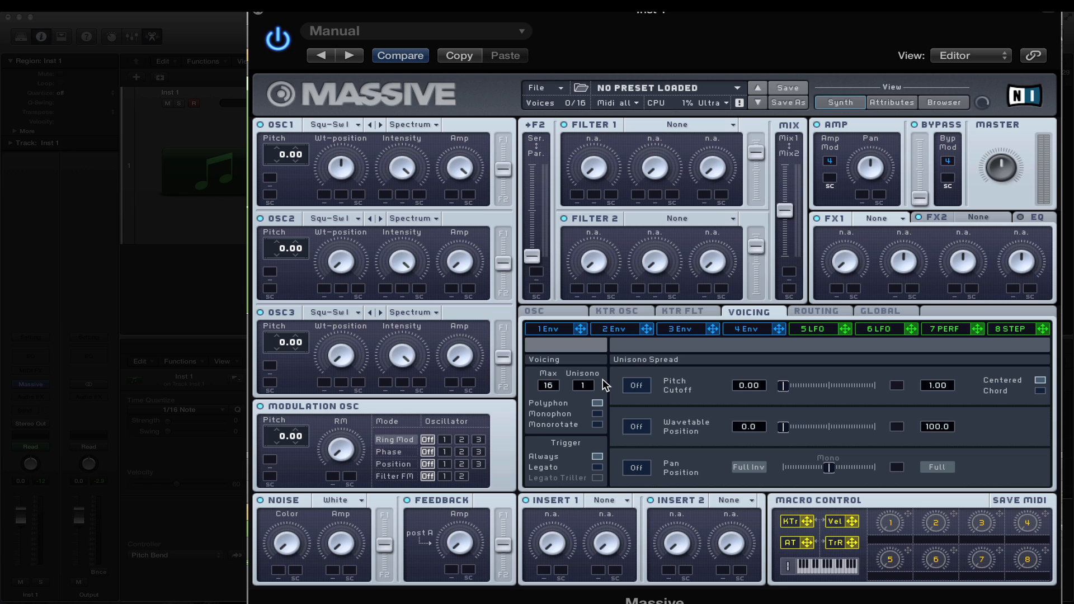
left_click_drag(582, 386, 592, 374)
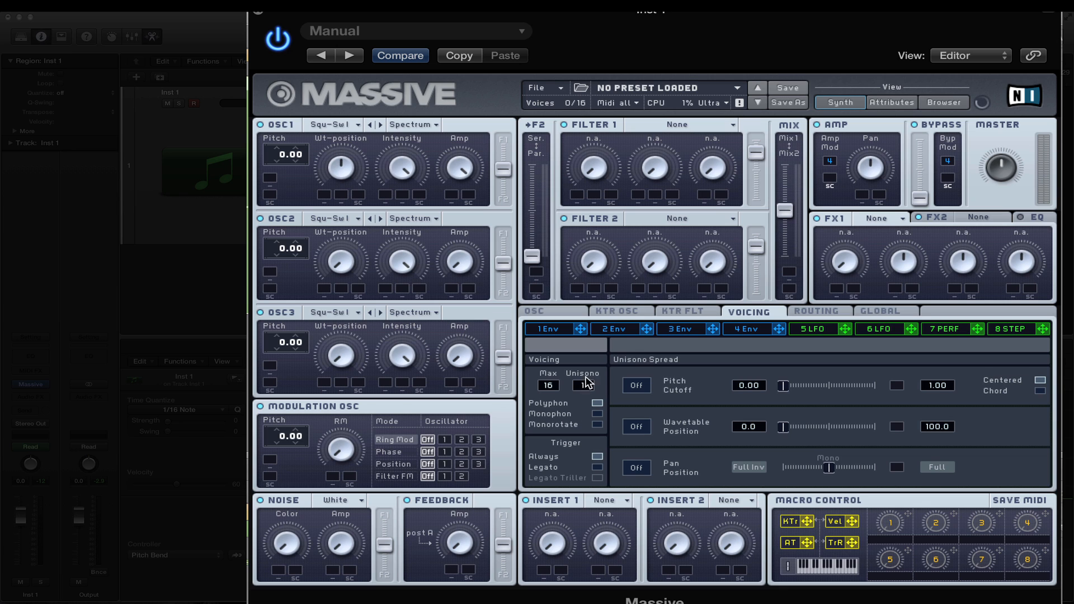
left_click(636, 385)
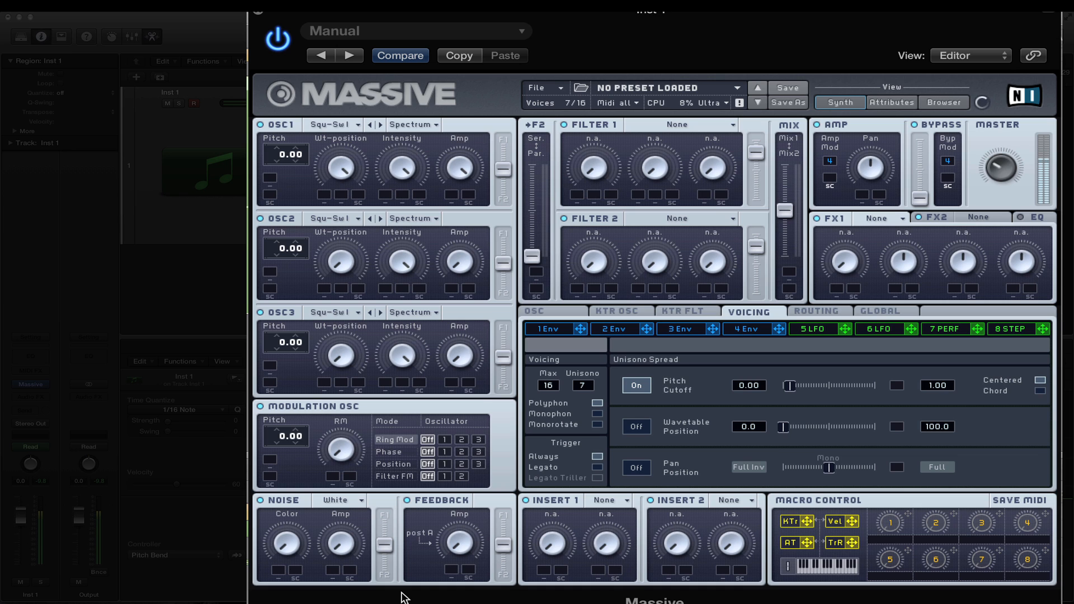
left_click_drag(789, 386, 801, 391)
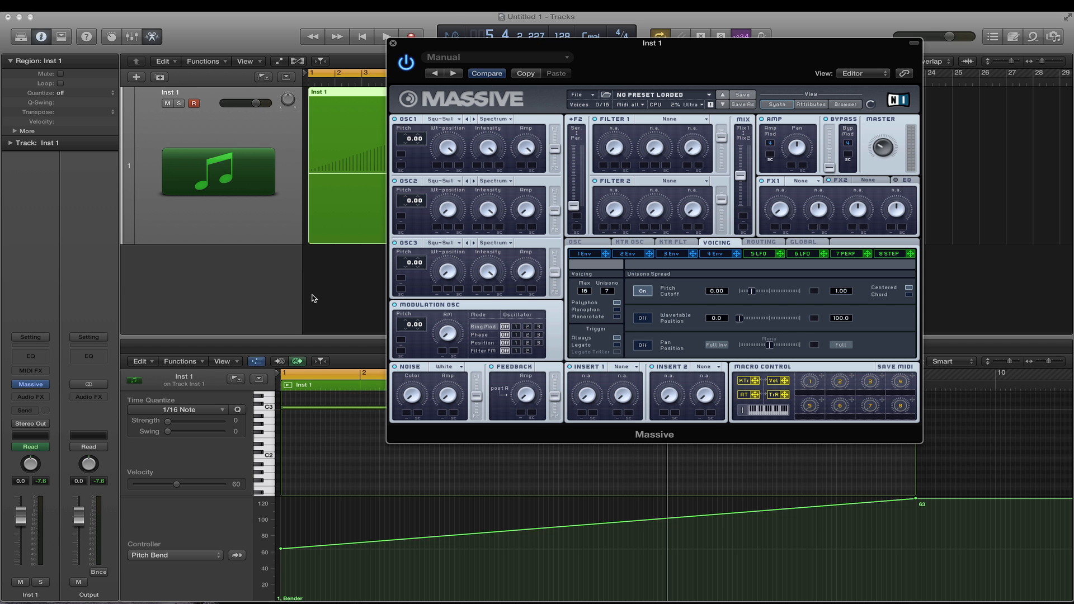
Step: Move Massive's window clear of the arrangement and delete the Pitch Bend ramp's end point at 63
left_click_drag(403, 49, 646, 33)
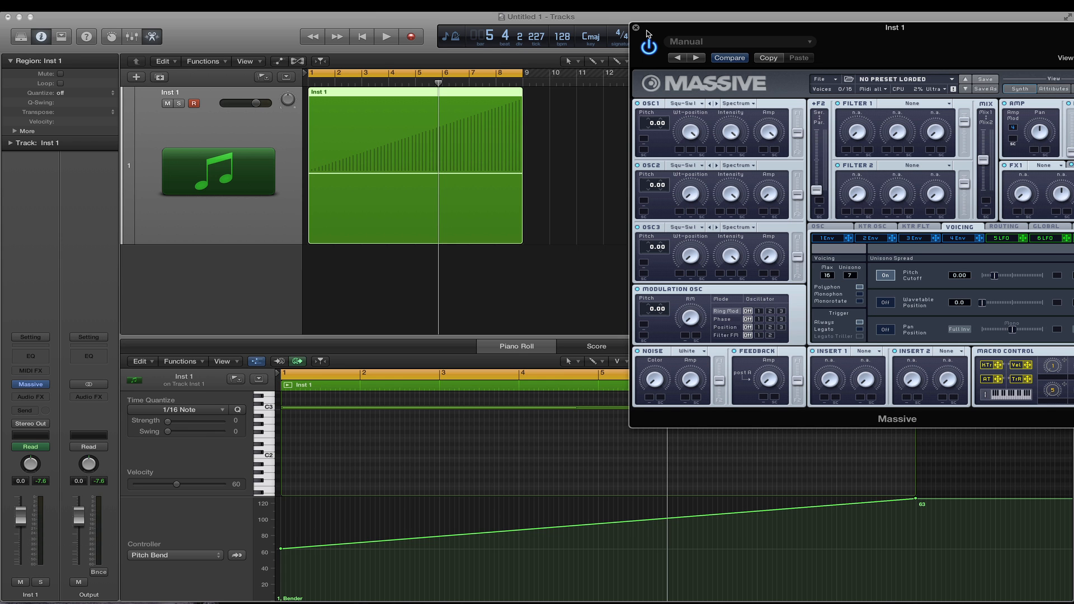
left_click_drag(646, 34, 541, 26)
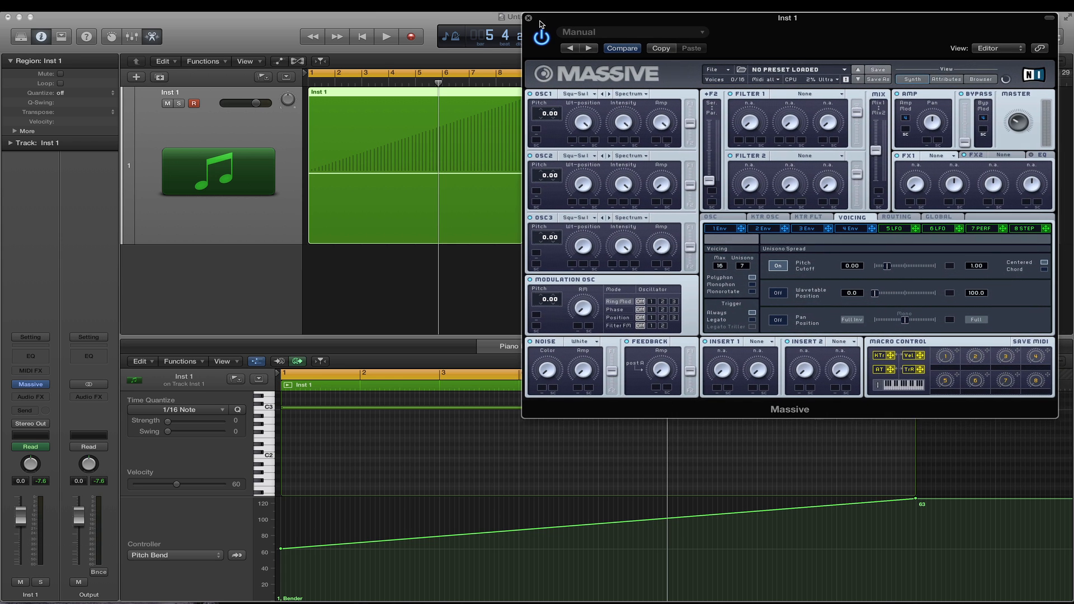
left_click(915, 499)
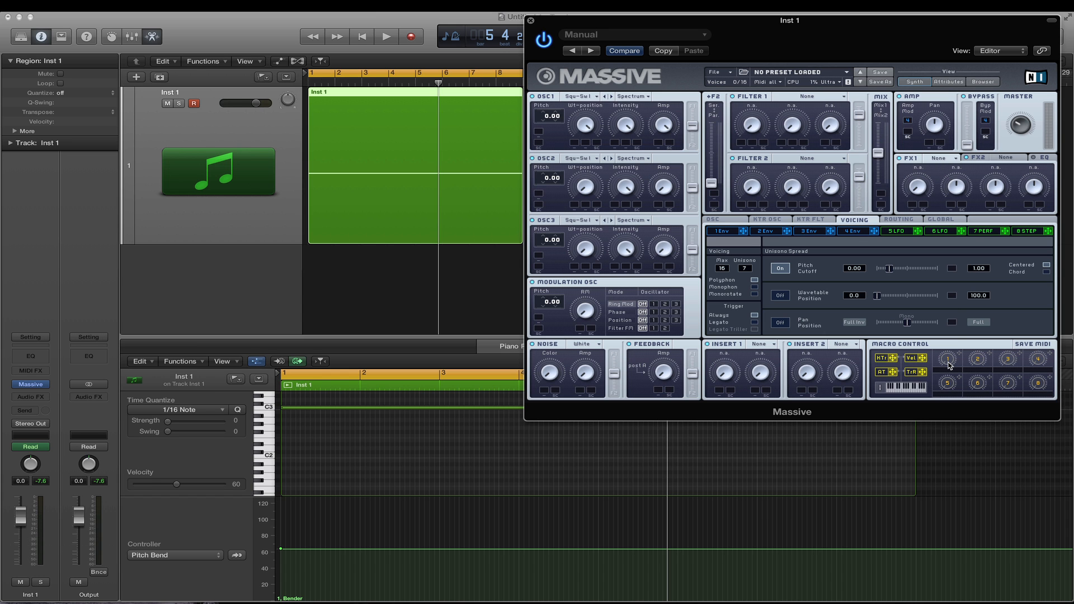
Step: Assign macro 1 to OSC1's pitch with a range of 12.00 and route OSC1 and OSC2 towards Filter 1
left_click_drag(960, 354, 633, 149)
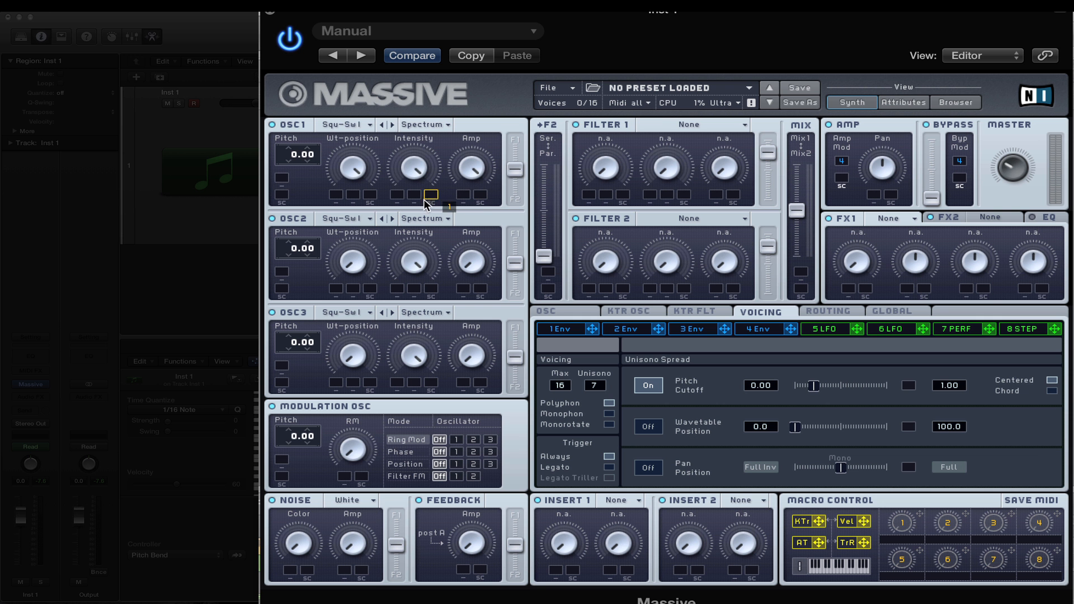
mouse_move(425, 201)
left_mouse_down()
mouse_move(284, 195)
mouse_move(283, 177)
mouse_move(311, 169)
left_mouse_up()
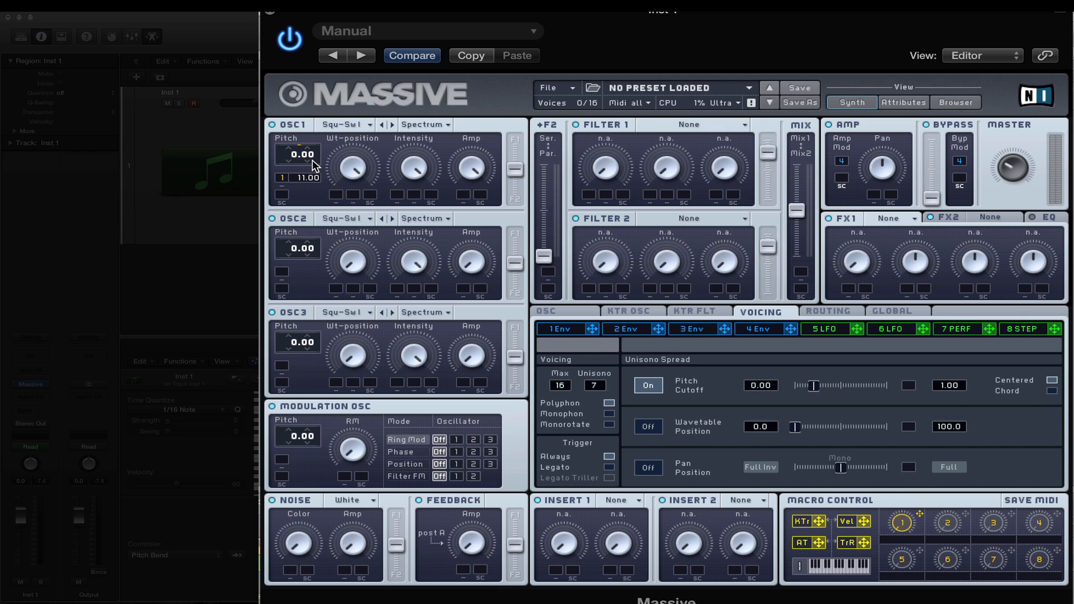
left_click_drag(515, 169, 515, 140)
left_click_drag(514, 261, 515, 235)
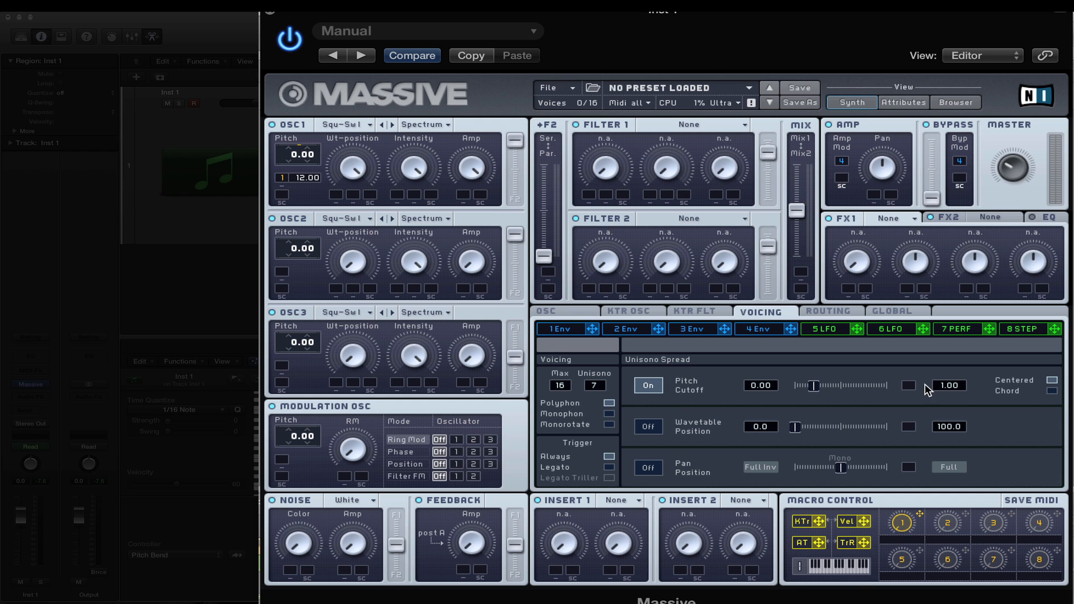
Step: Assign macro 1 to the unisono Pitch Cutoff spread, reduce its base amount to minimum and give it a small upward modulation range
key("super+k")
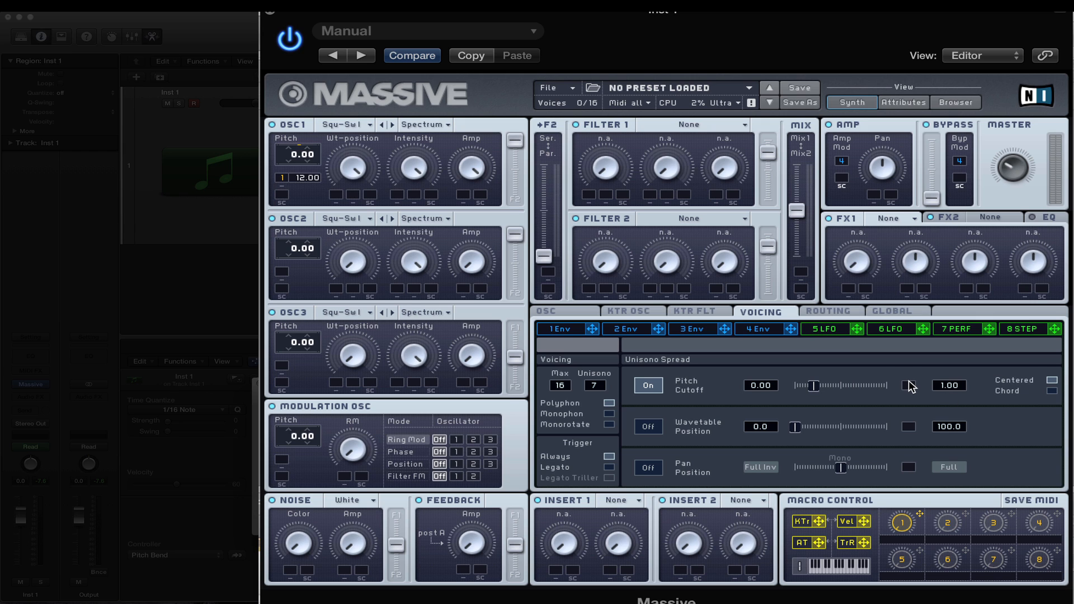
left_click_drag(908, 381, 913, 398)
left_click_drag(913, 399, 911, 407)
left_click_drag(810, 388, 780, 404)
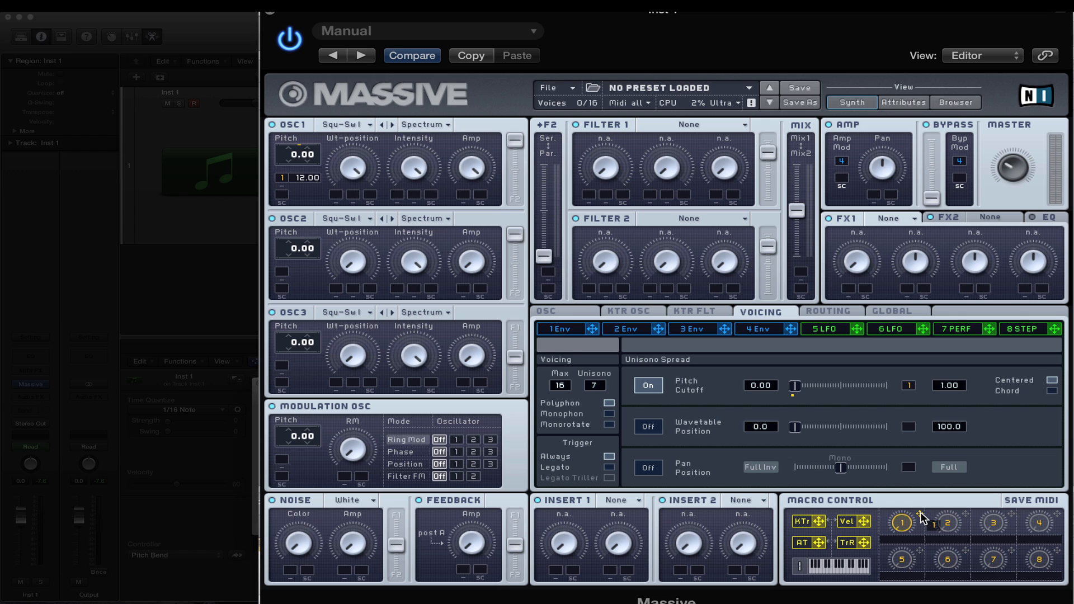
mouse_move(921, 513)
left_mouse_down()
mouse_move(930, 506)
mouse_move(917, 513)
left_mouse_up()
left_click_drag(910, 386, 912, 317)
Step: Load Reverb in FX1, increase its Size and modulate its Dry/Wet amount with macro 1
left_click(900, 222)
left_click(901, 221)
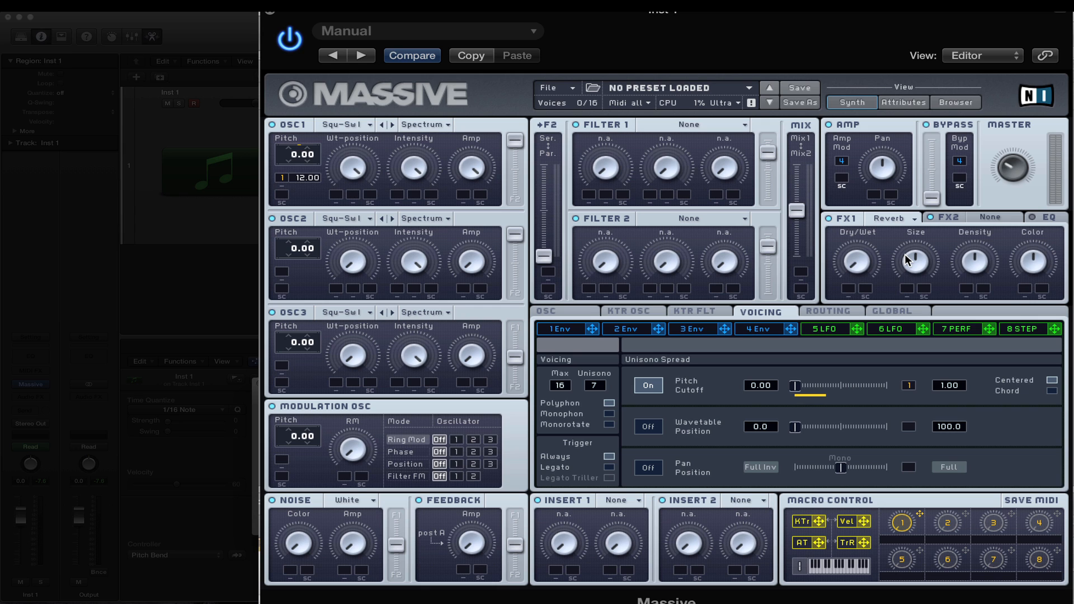
left_click_drag(922, 251, 924, 233)
left_click_drag(933, 330, 858, 238)
Step: Open the 5 LFO settings, set Filter 1 to Lowpass 4 and modulate its cutoff with the 5 LFO
left_click(828, 332)
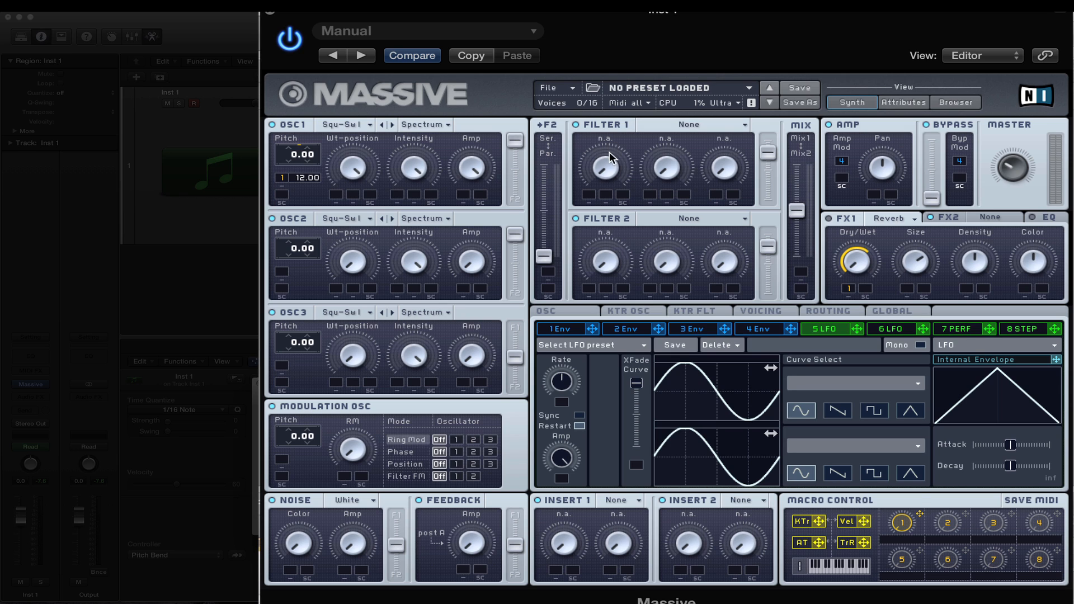
left_click(721, 127)
left_click(661, 146)
Step: Assign macro 1 to the 5 LFO's rate and set an upward modulation range for it
left_click_drag(920, 515, 561, 402)
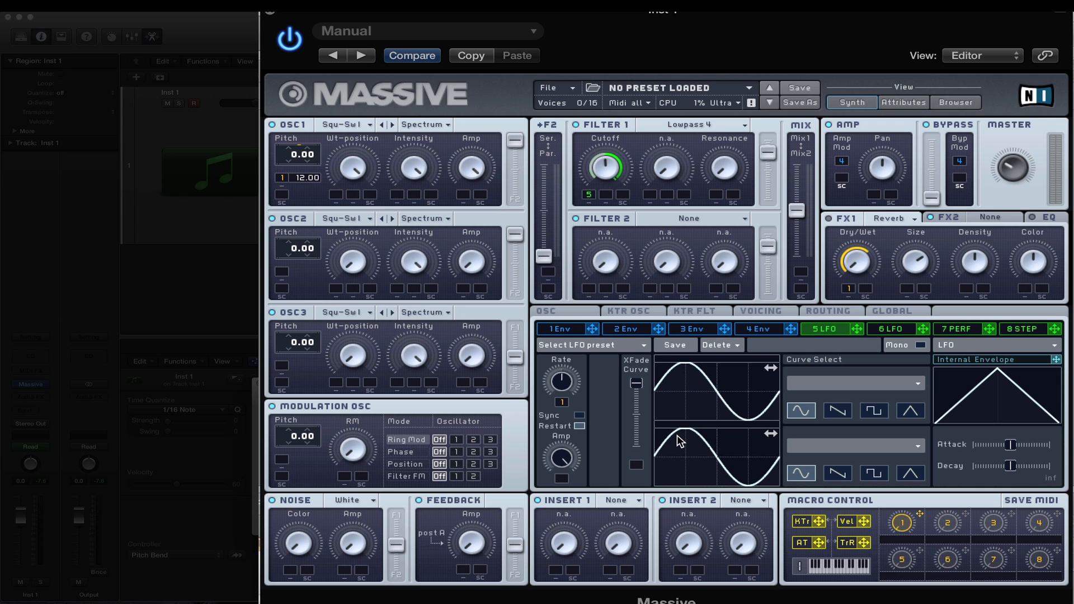
left_click_drag(561, 402, 607, 86)
left_click_drag(560, 402, 563, 422)
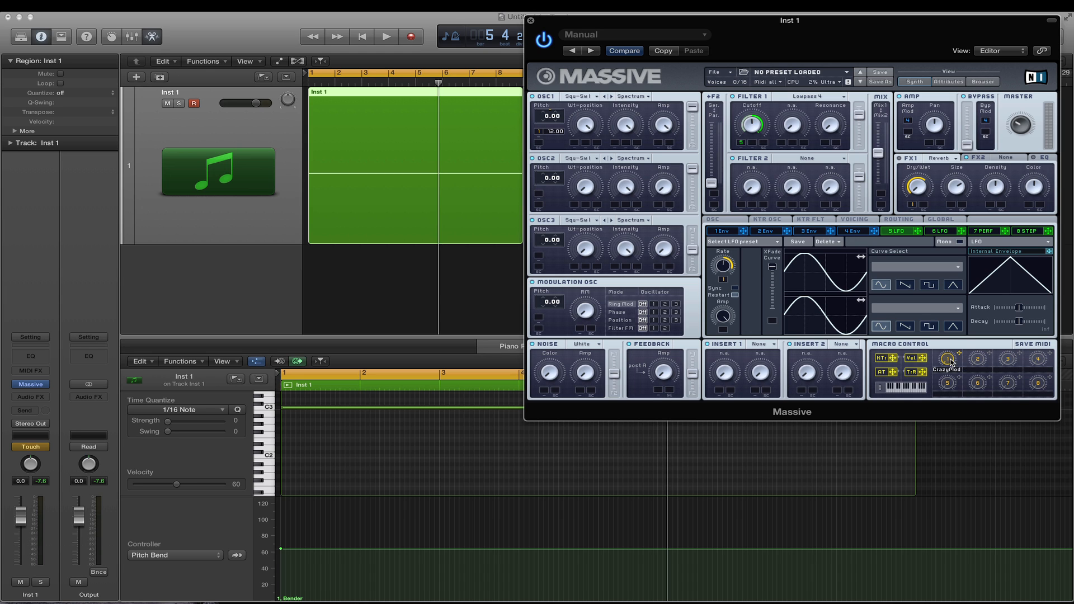
Step: Record a short movement of Massive's CrazyMod macro in Touch mode and display that macro's automation on the track
key("space")
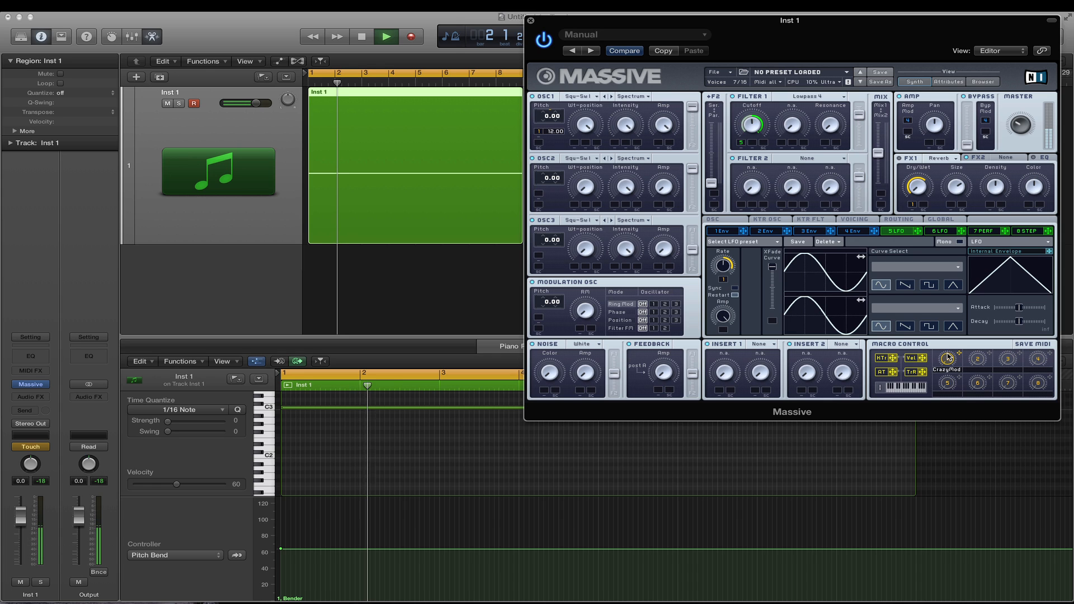
key("space")
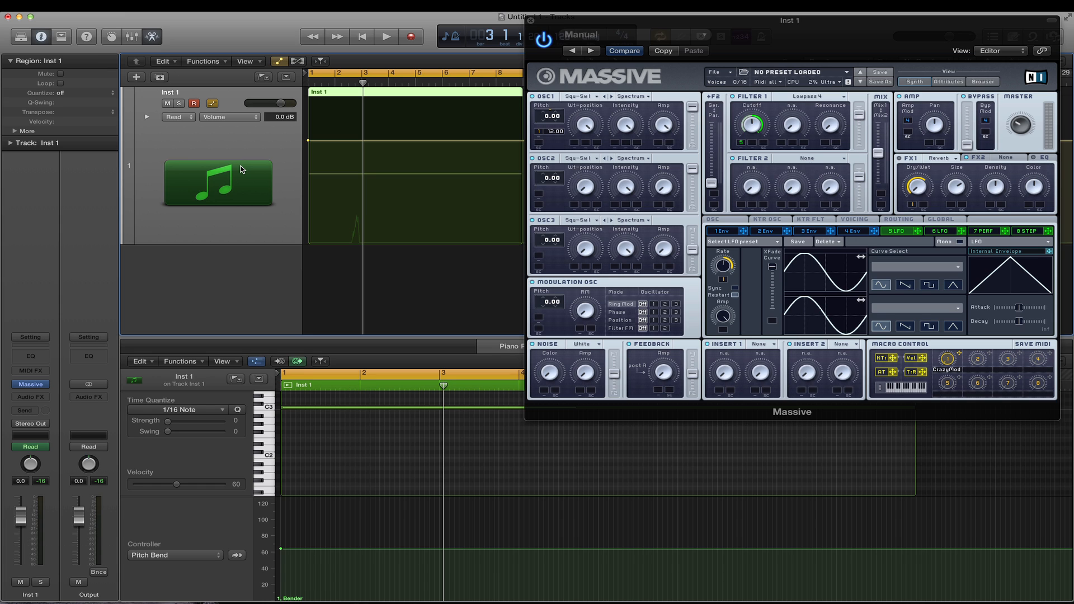
left_click(230, 117)
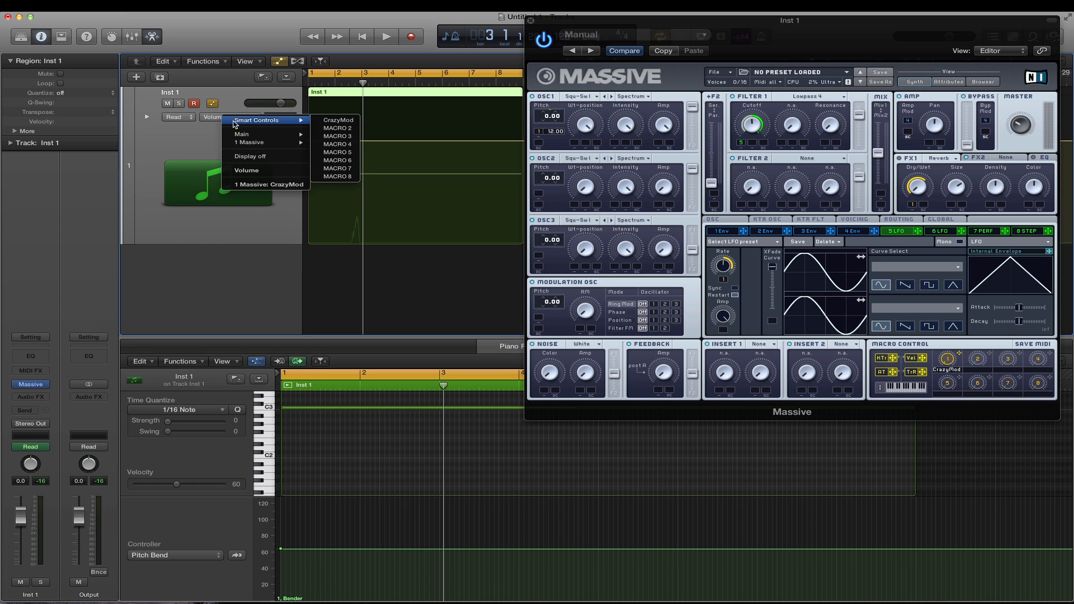
left_click(280, 186)
Step: Hide Massive and replace the recorded automation with a straight CrazyMod ramp from 0.00 at bar 1 to 1.00 at bar 9
key("v")
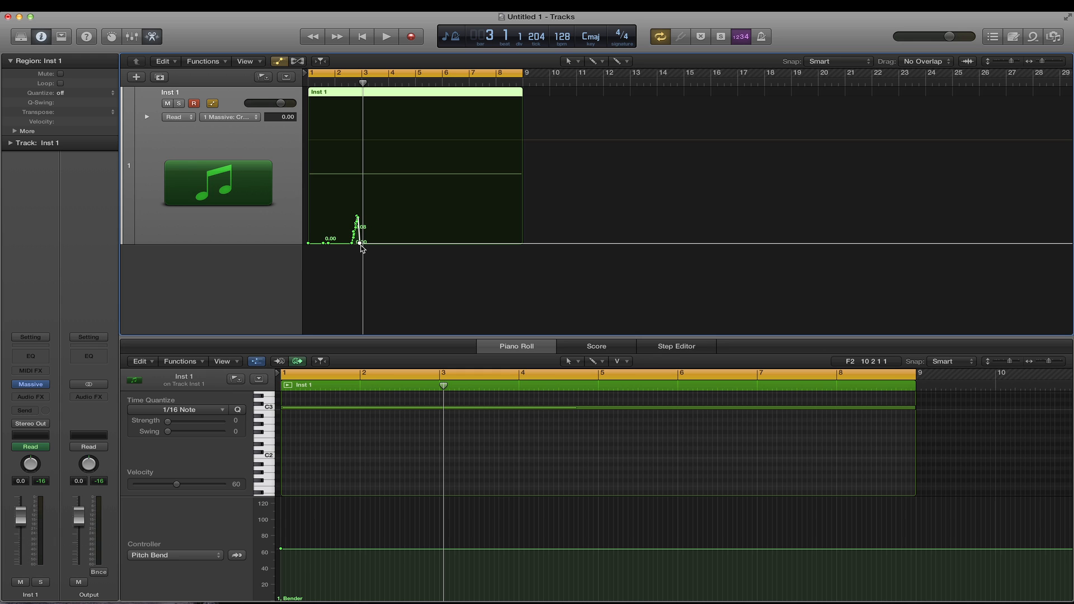
left_click(363, 249)
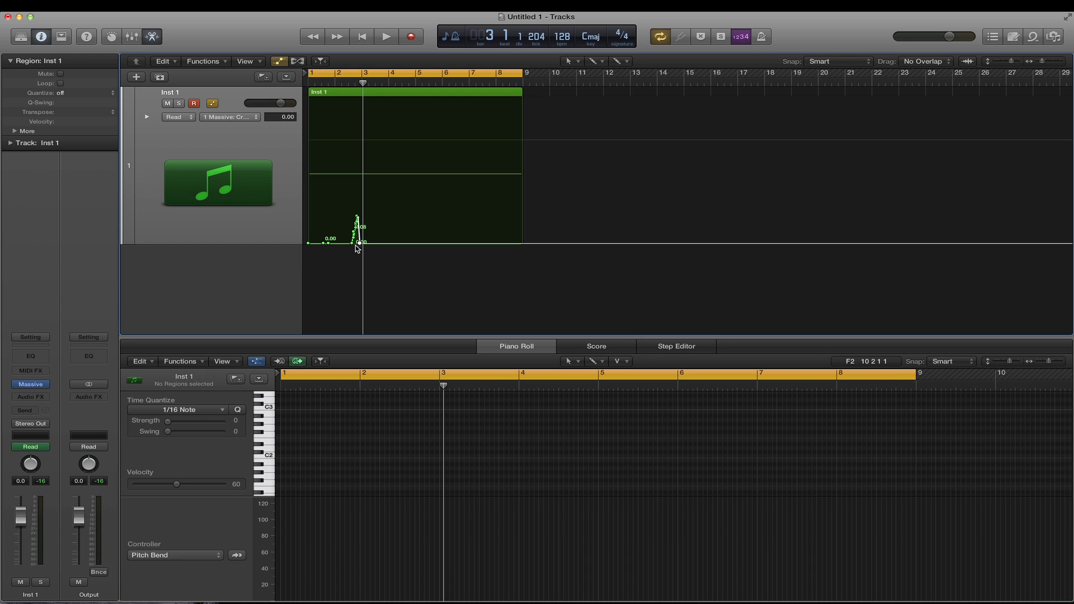
mouse_move(324, 243)
left_mouse_down()
mouse_move(411, 191)
mouse_move(470, 108)
mouse_move(523, 101)
left_mouse_up()
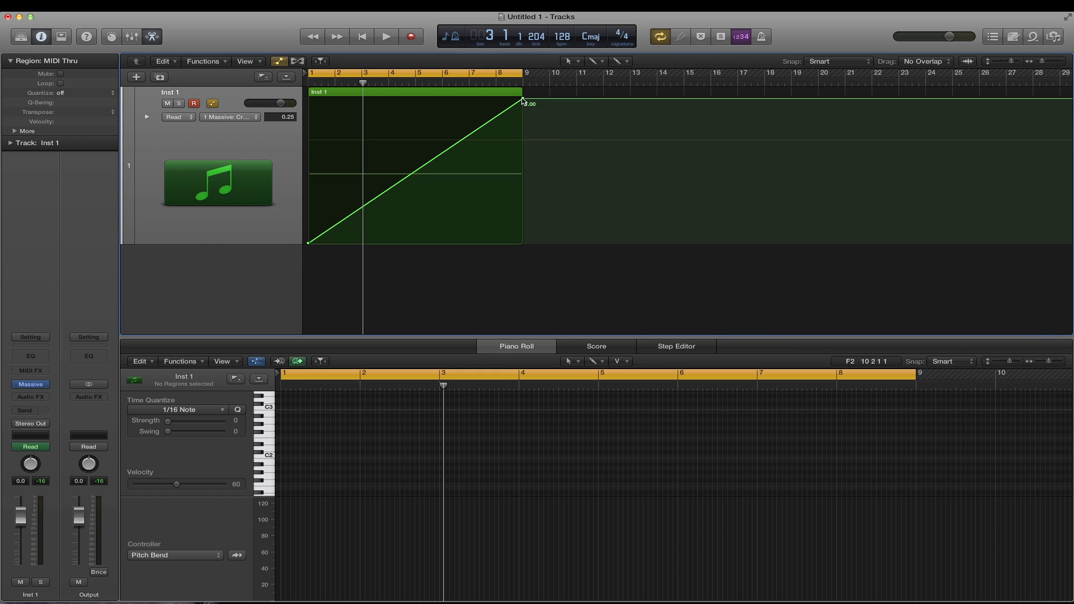
Step: Play the region with cycling off and Massive open to hear the CrazyMod ramp
key("space")
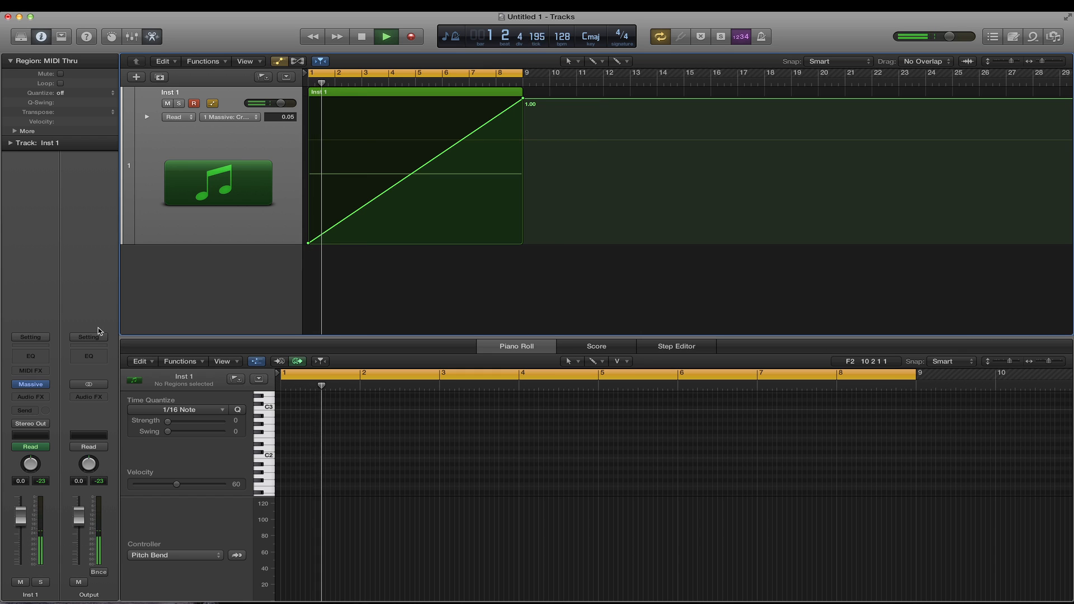
left_click(32, 385)
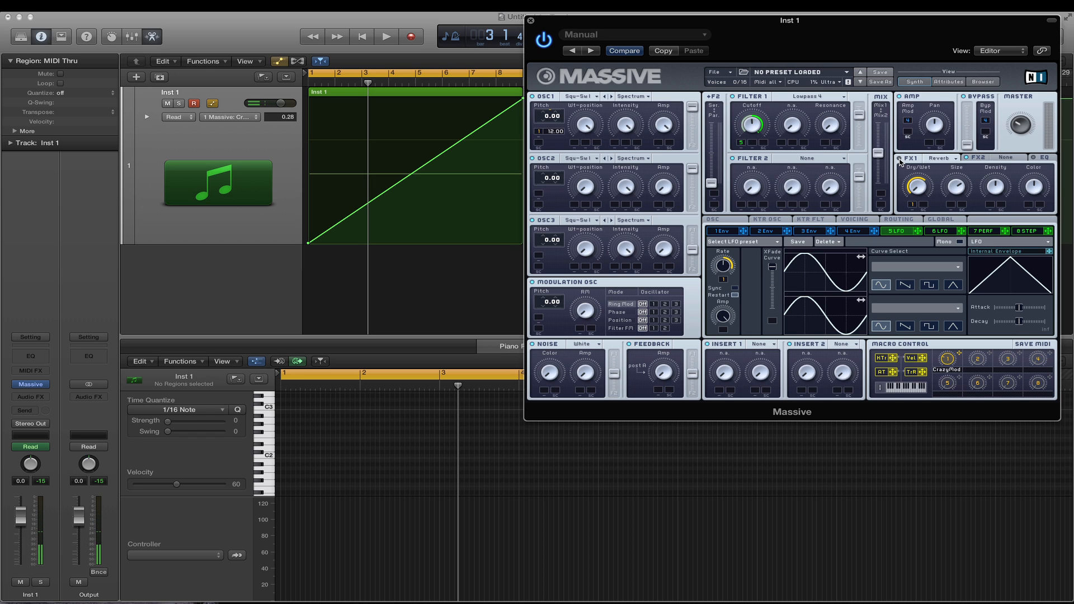
key("space")
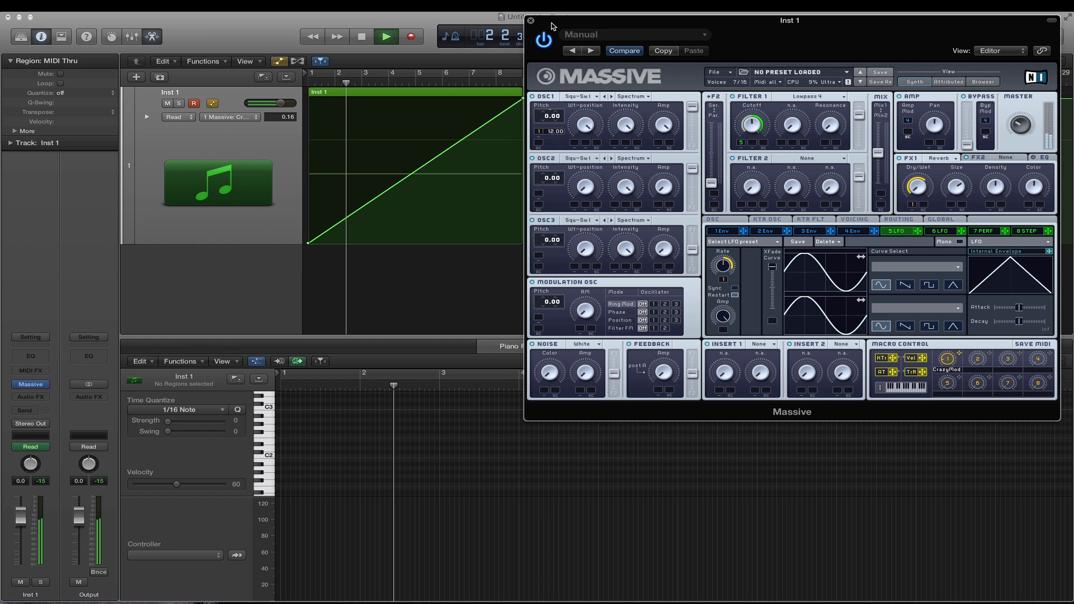
left_click_drag(551, 26, 558, 155)
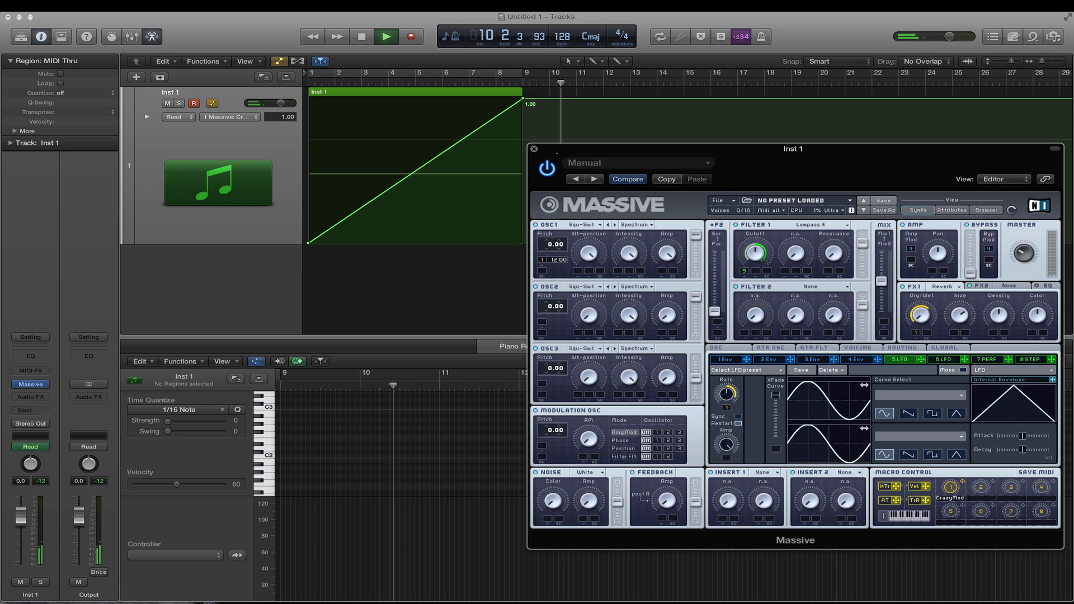
key("space")
Step: Pull the CrazyMod ramp's 1.00 end point back to just before the region's end, around position 8 4 1
left_click_drag(523, 98, 517, 98)
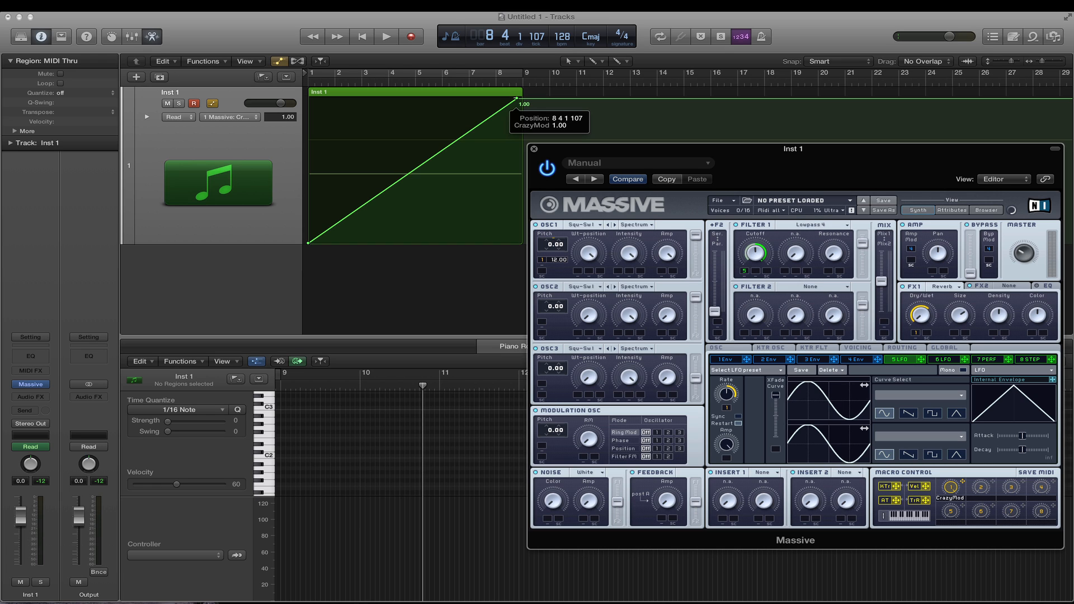
left_click_drag(526, 83, 518, 84)
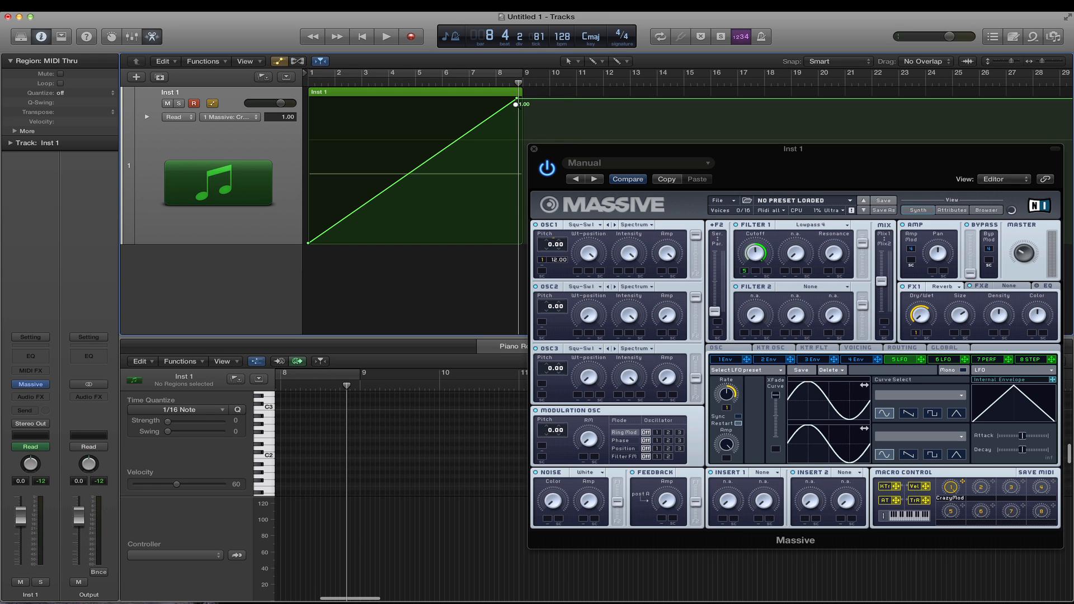
left_click_drag(551, 126, 489, 88)
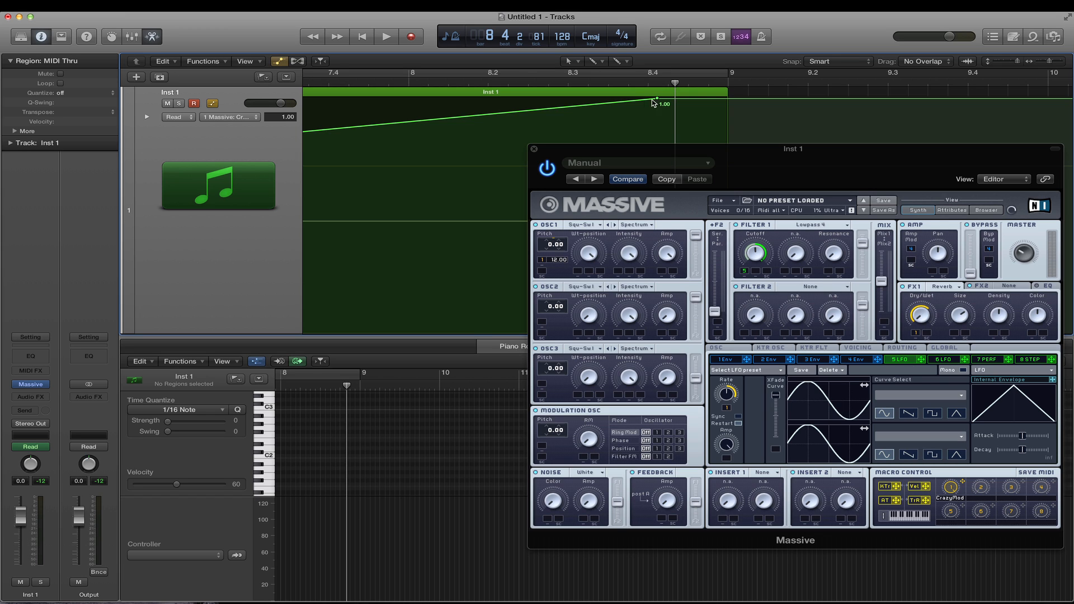
left_click_drag(656, 98, 648, 98)
Step: Return to the project start and play the whole riser with the shortened CrazyMod ramp
scroll(675, 109, "down", 3)
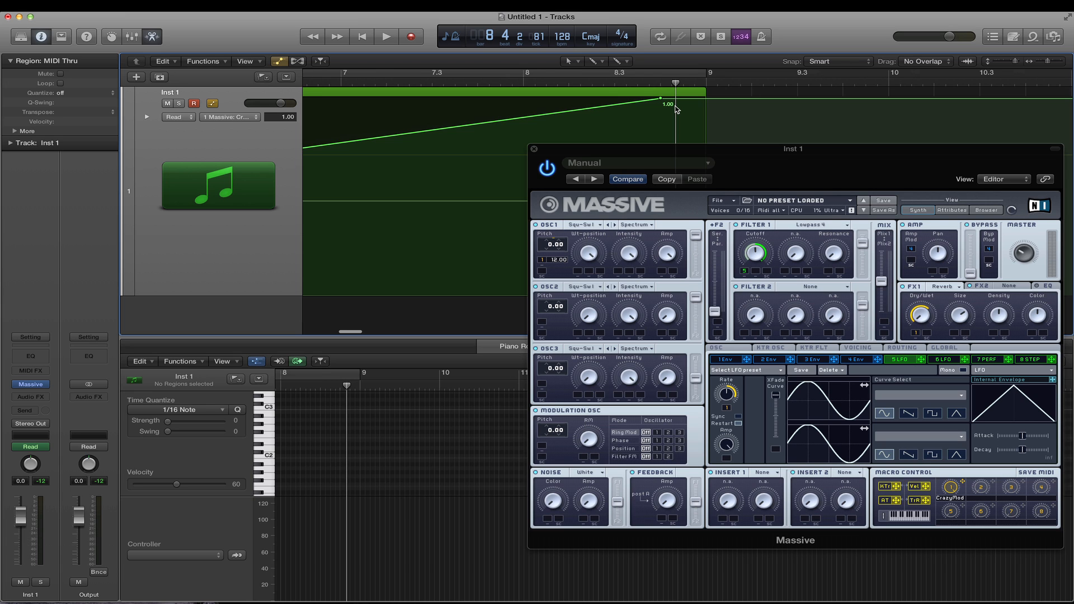
scroll(676, 109, "down", 6)
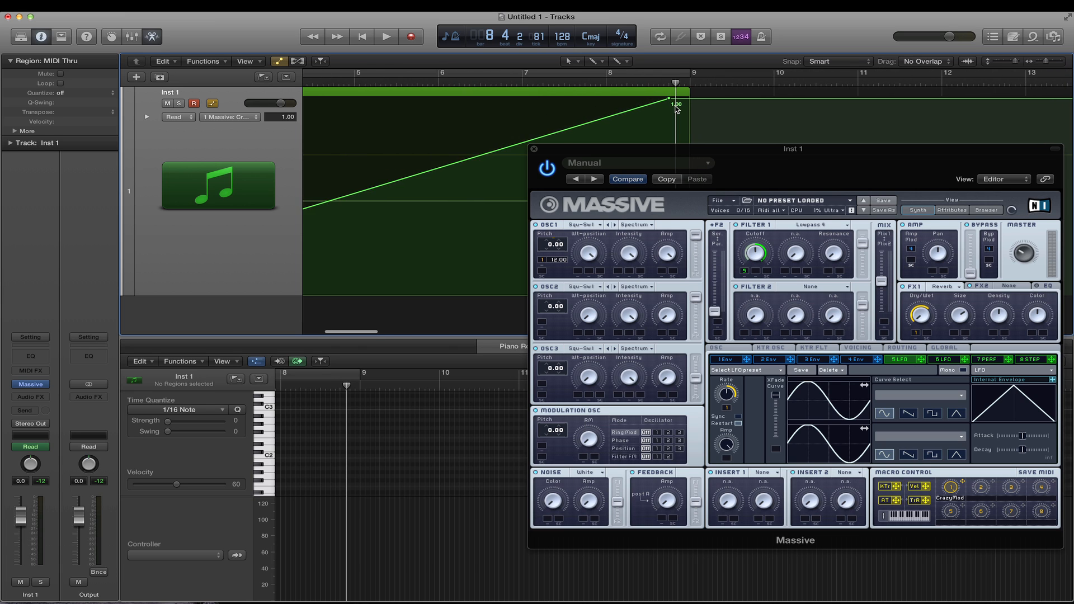
scroll(677, 109, "down", 3)
key("Return")
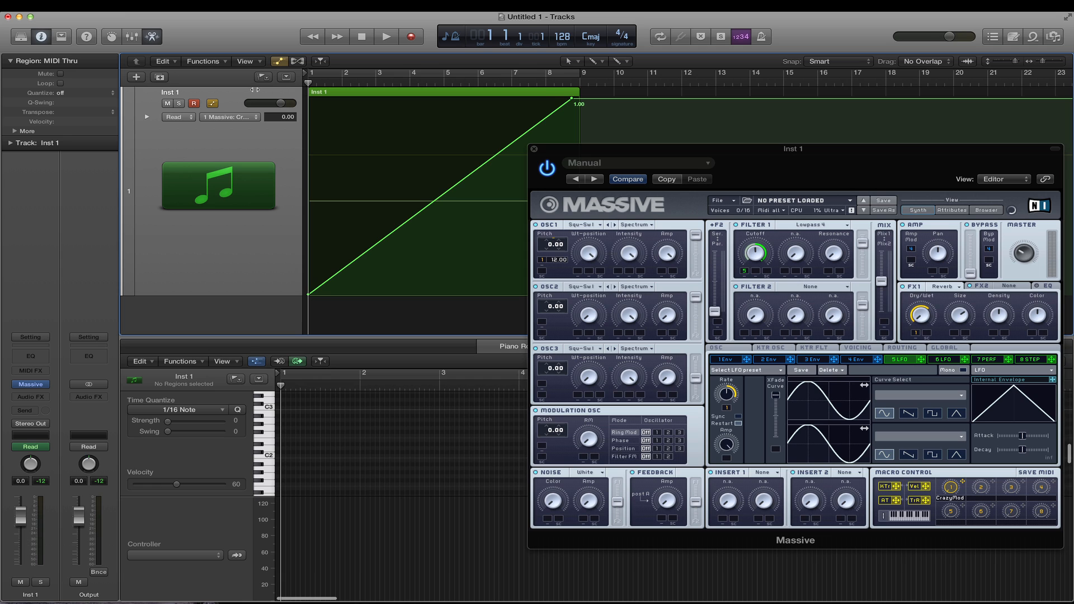
key("space")
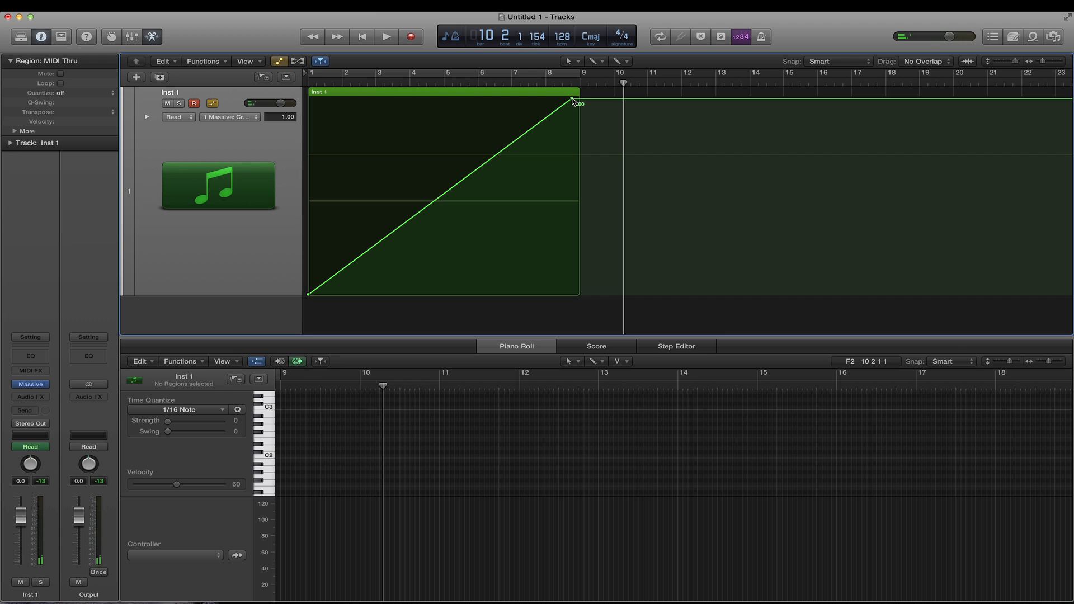
Step: Reposition the CrazyMod ramp's 1.00 end point at 8 4 2 45, slightly before the region's end
left_click(572, 101)
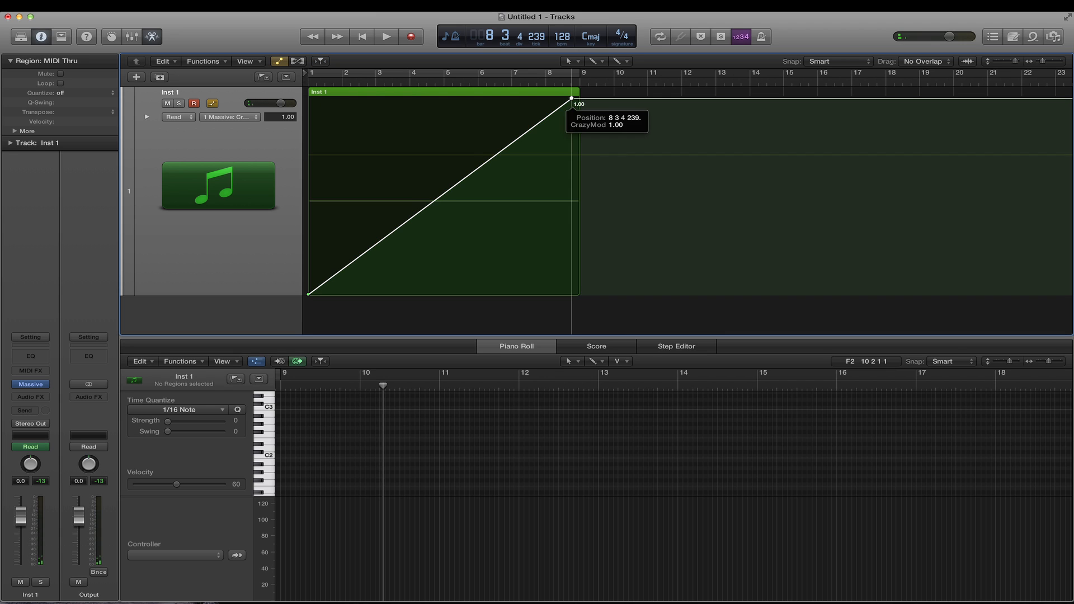
key("z")
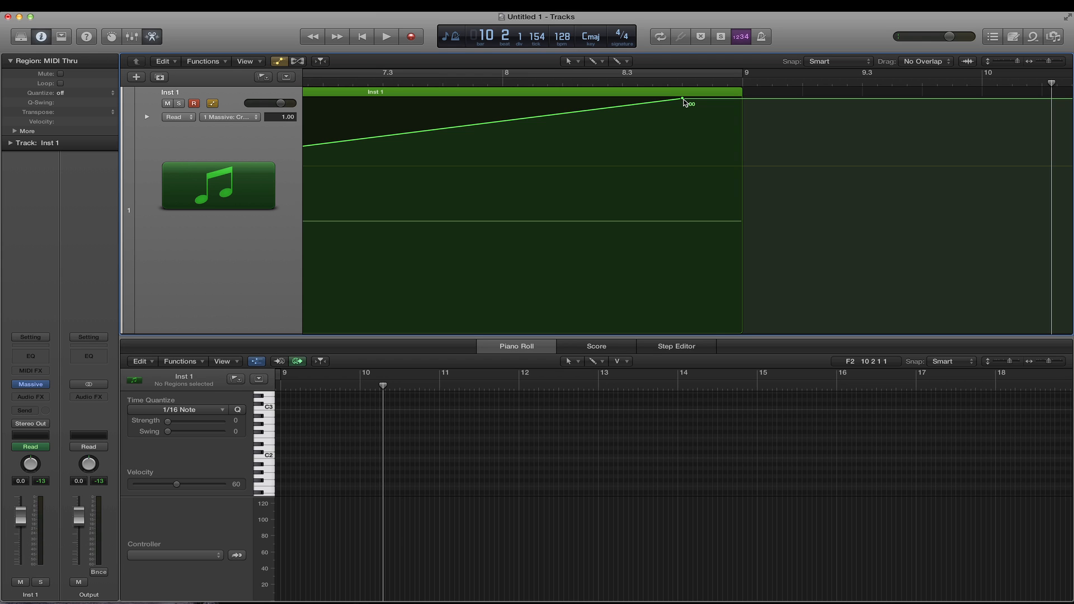
left_click(683, 100)
key("z")
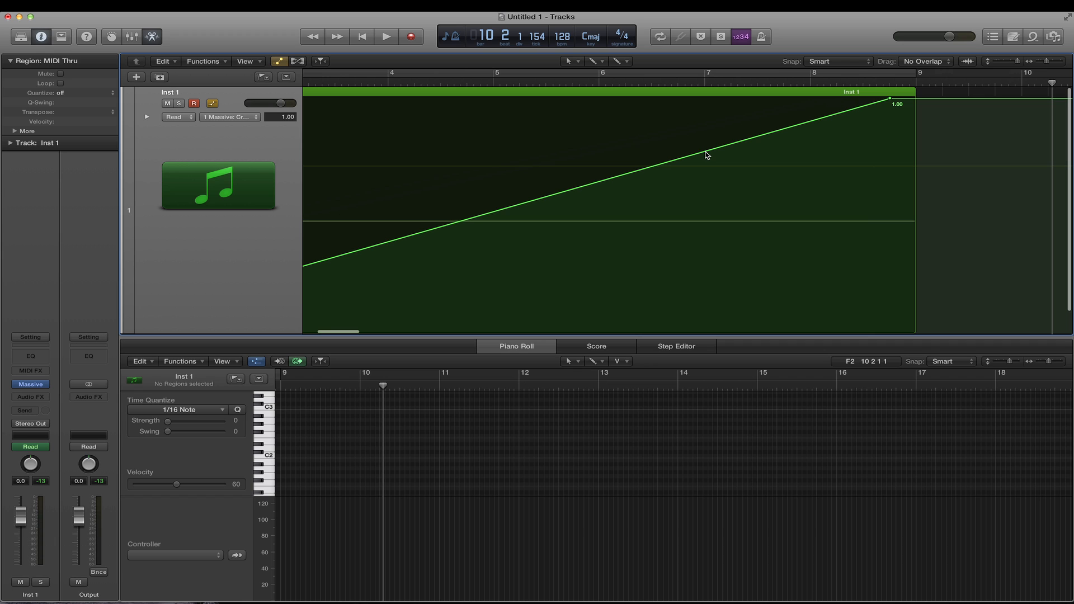
scroll(706, 154, "down", 5)
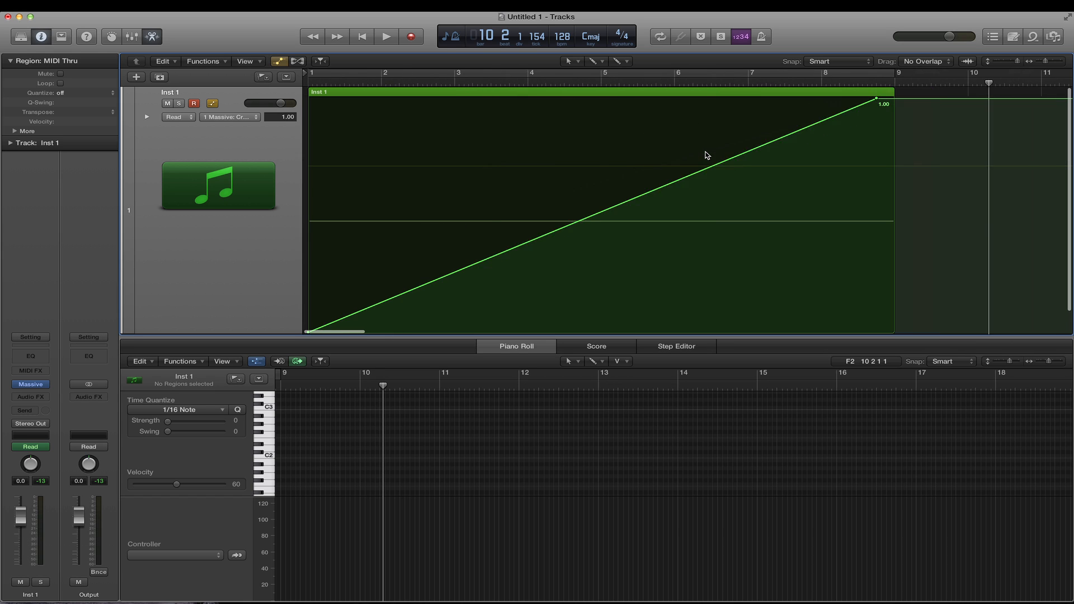
left_click_drag(654, 99, 668, 99)
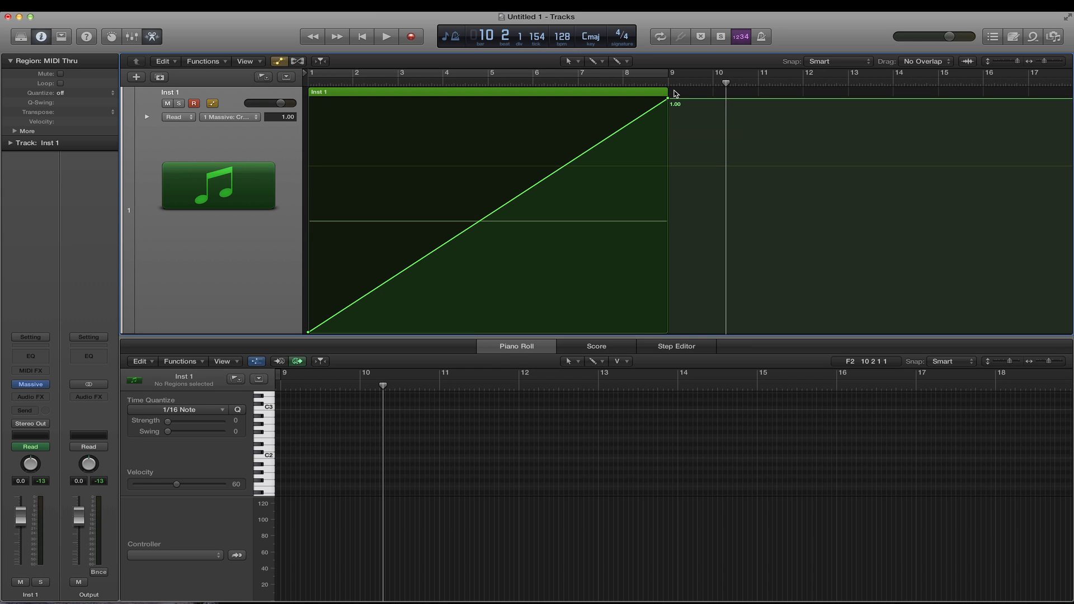
left_click_drag(668, 98, 661, 98)
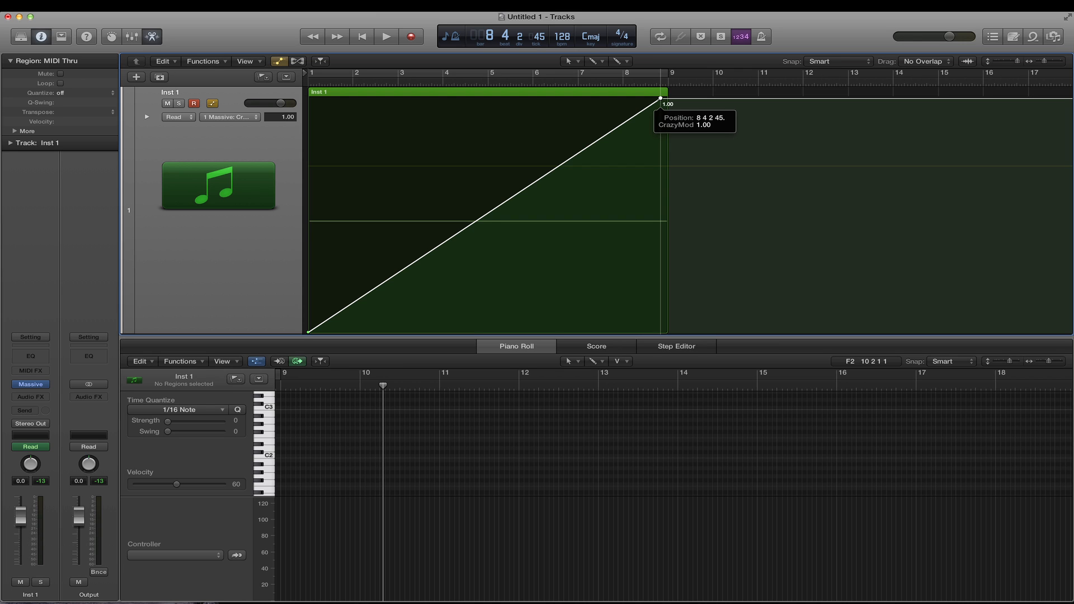
Step: Pull the CrazyMod ramp's 1.00 end point slightly earlier, just short of the region's end
left_click_drag(661, 98, 657, 101)
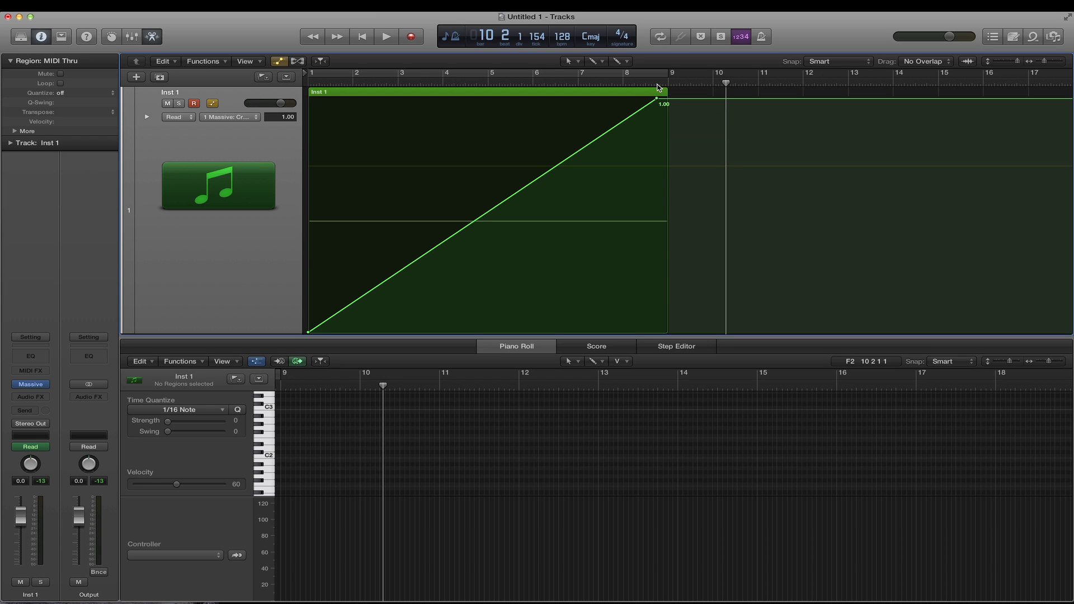
key("super+Left")
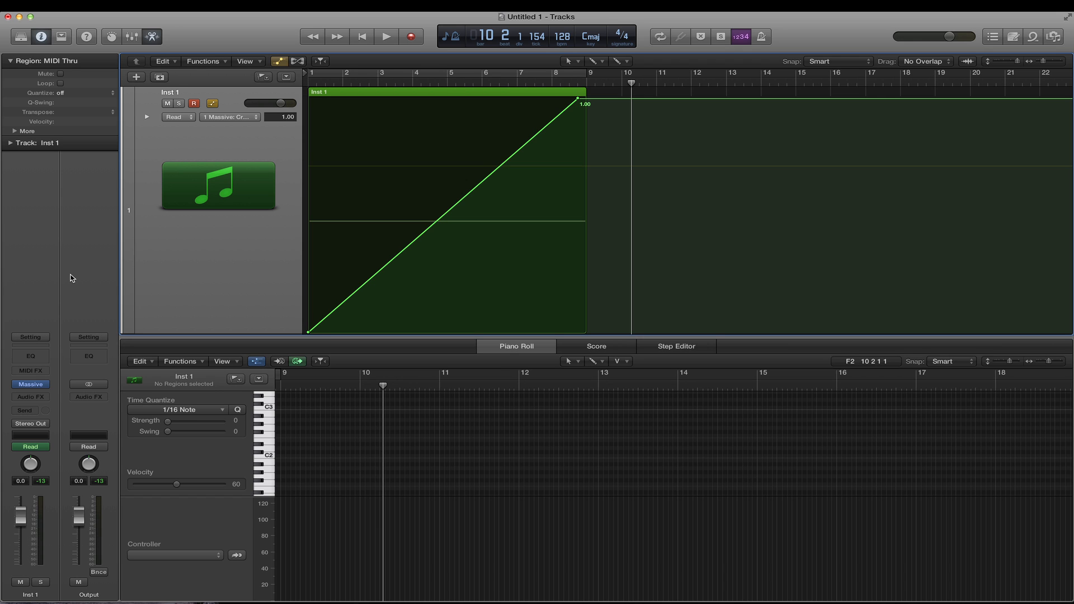
Step: Open Massive and raise the noise oscillator's Amp, routing its output fully to F1
left_click(34, 384)
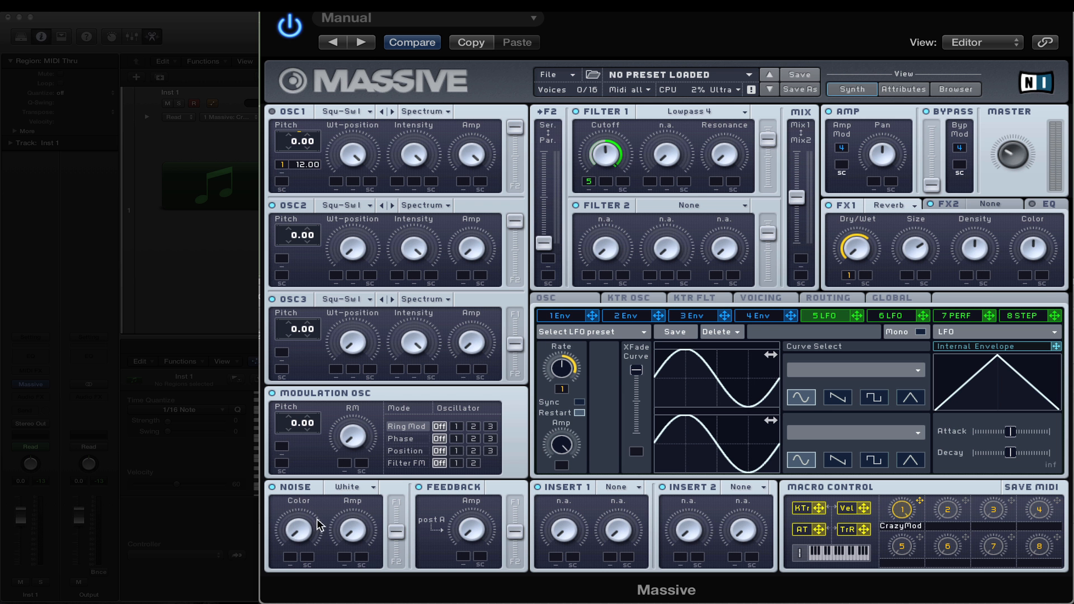
left_click_drag(347, 532, 474, 232)
left_click_drag(396, 531, 343, 158)
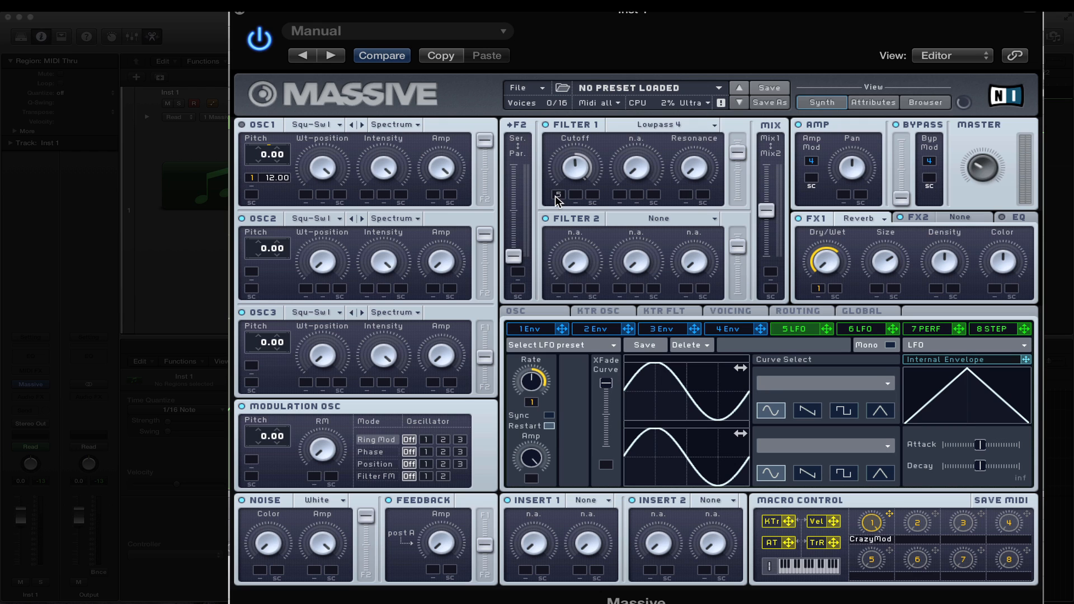
Step: Bypass the CrazyMod macro's modulation of the reverb Dry/Wet and the LFO 5 Rate to isolate the noise
left_click(819, 289)
left_click(531, 403)
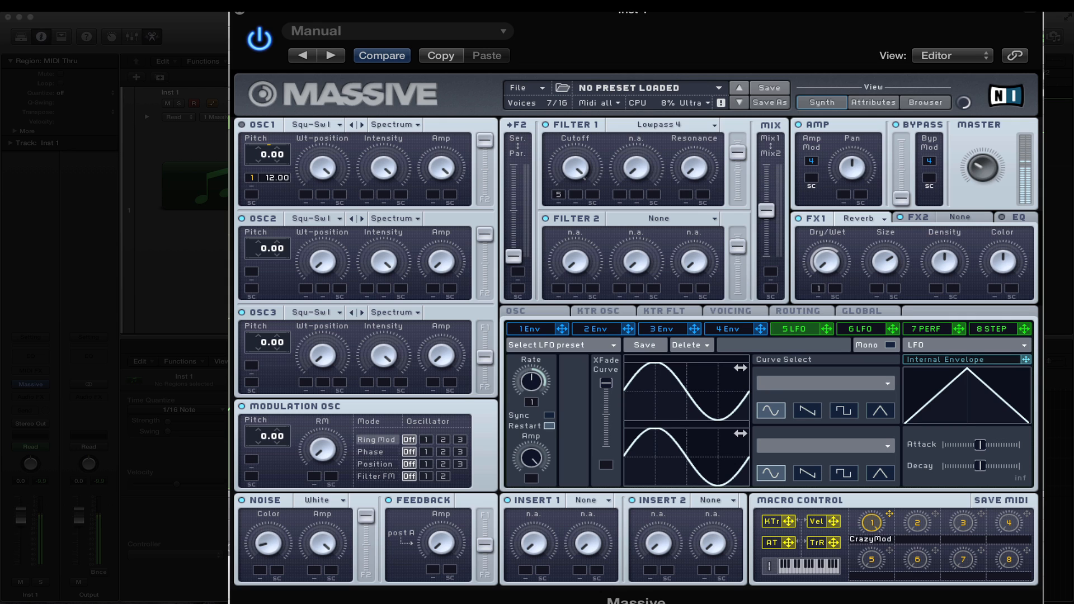
Step: Assign the CrazyMod macro to the noise Color and LFO 5 to the amp Pan, each with a wide modulation range
left_click_drag(890, 513, 260, 570)
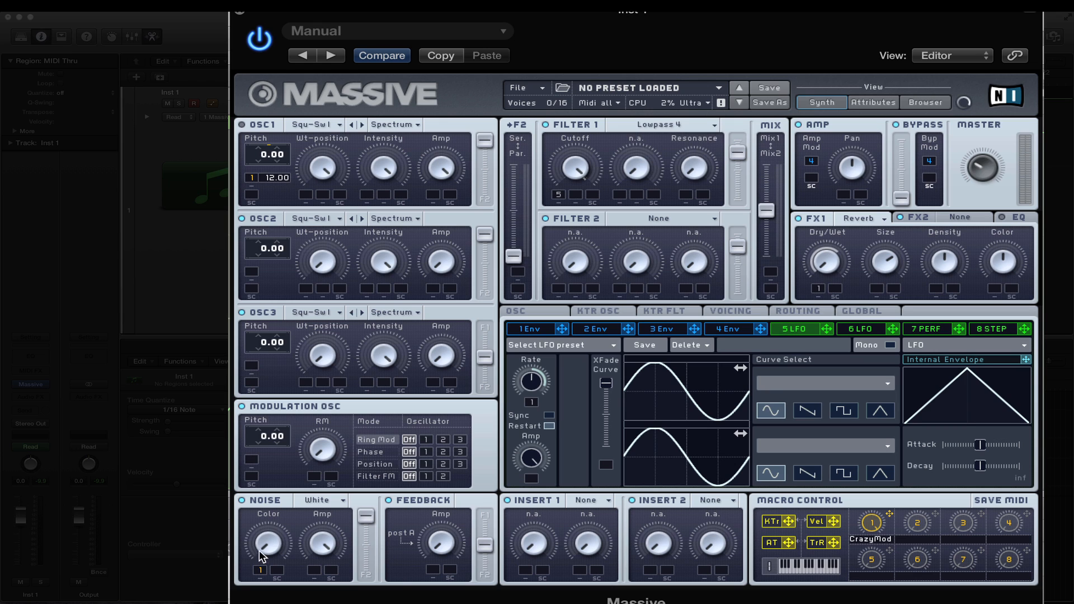
left_click_drag(260, 571, 260, 520)
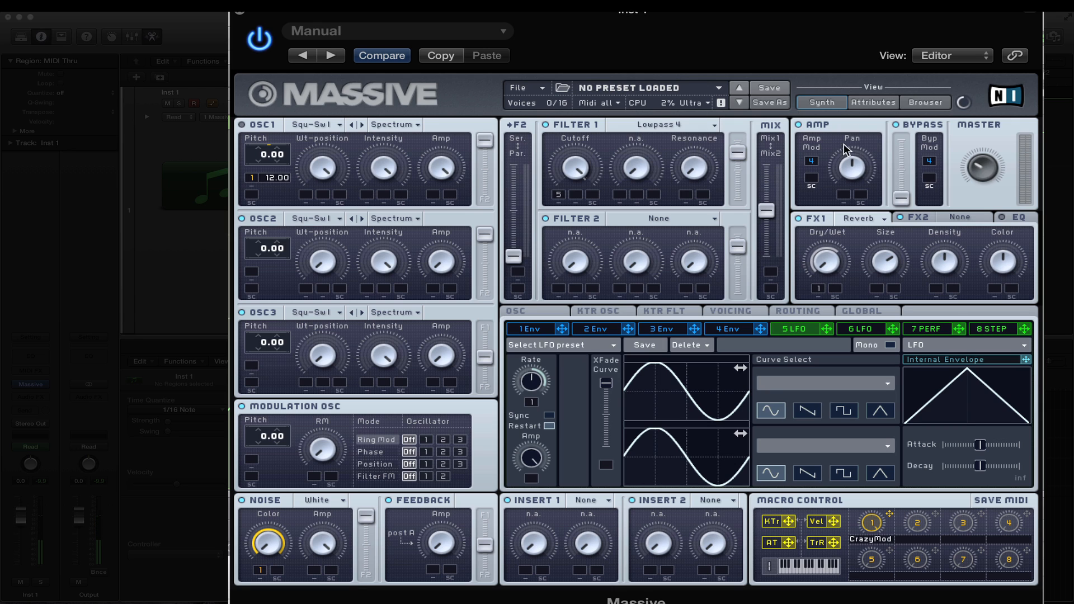
left_click_drag(826, 329, 845, 195)
left_click_drag(843, 195, 844, 139)
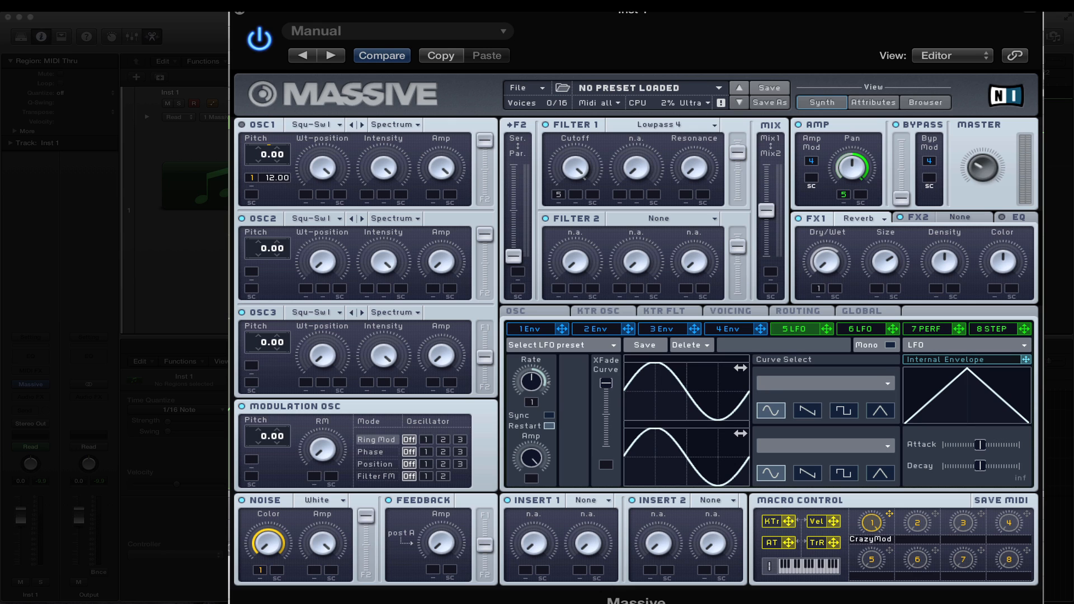
Step: Re-enable the CrazyMod macro's modulation of the LFO 5 Rate and reverb Dry/Wet, turning the macro to check the sound
left_click(531, 402)
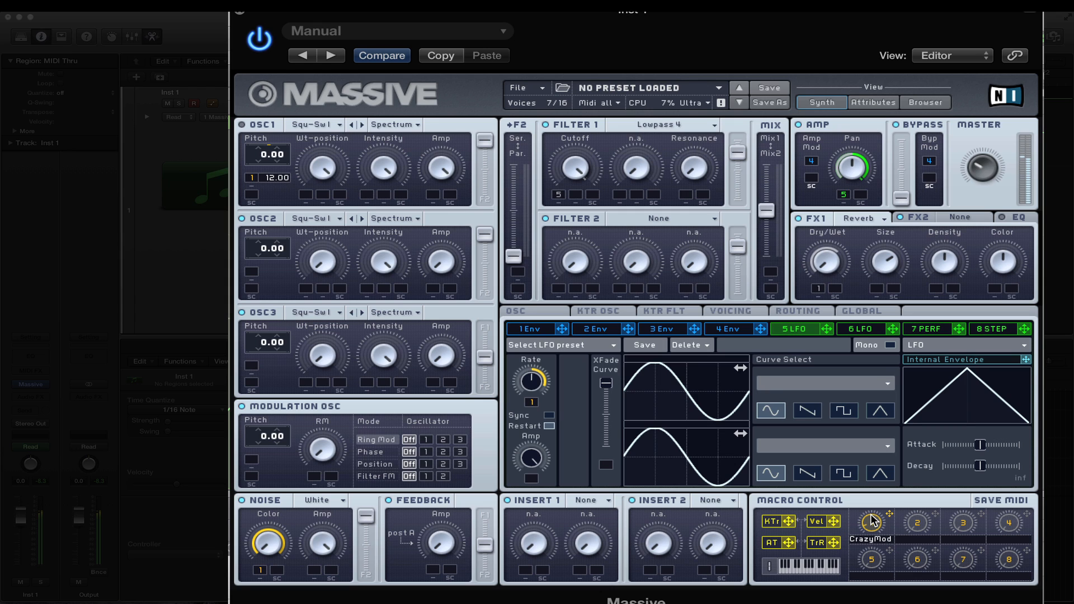
left_click_drag(870, 514, 593, 409)
left_click(819, 287)
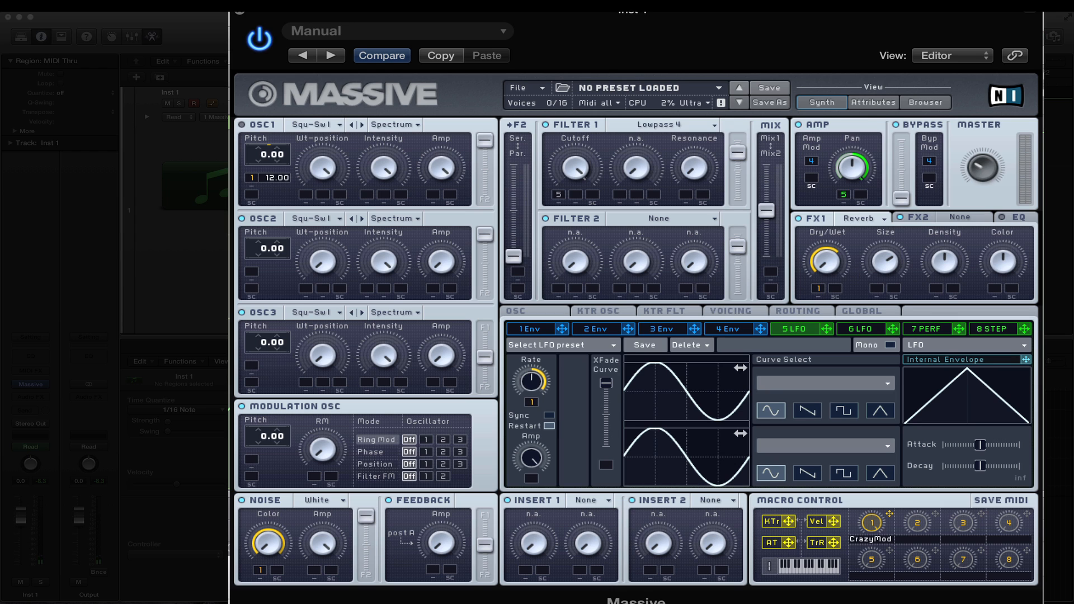
Step: Play the riser with cycling off, reopen Massive during playback, and stop after the region's end
left_click_drag(632, 11, 662, 12)
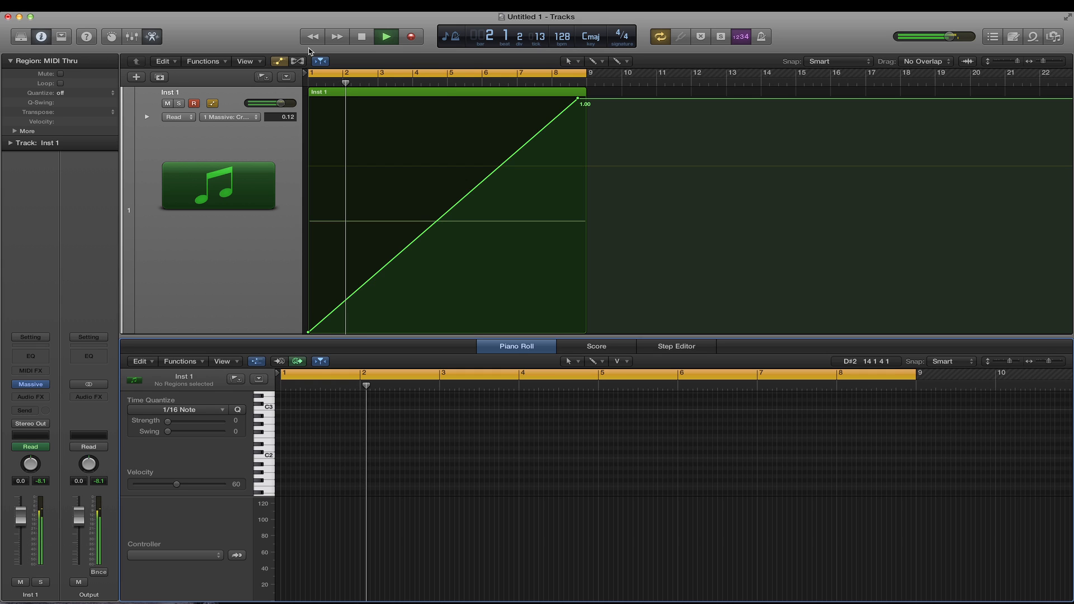
key("c")
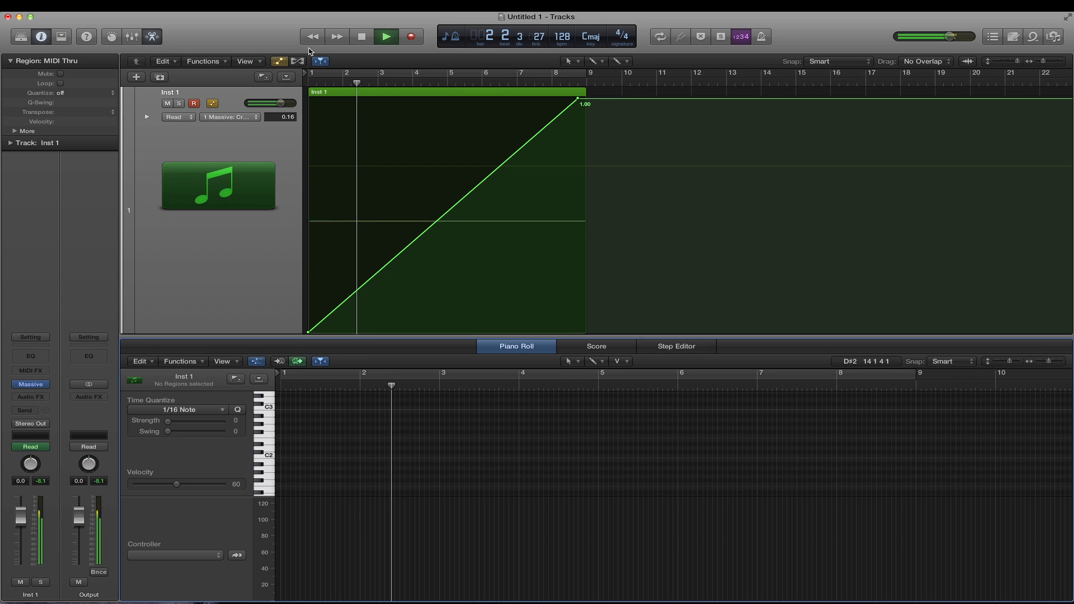
left_click(27, 386)
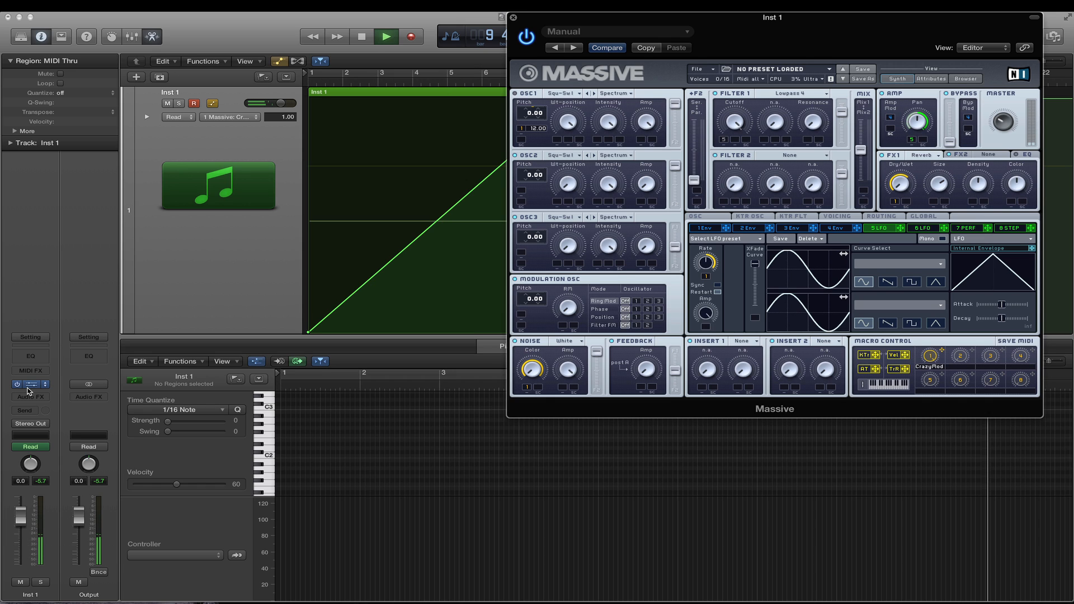
key("space")
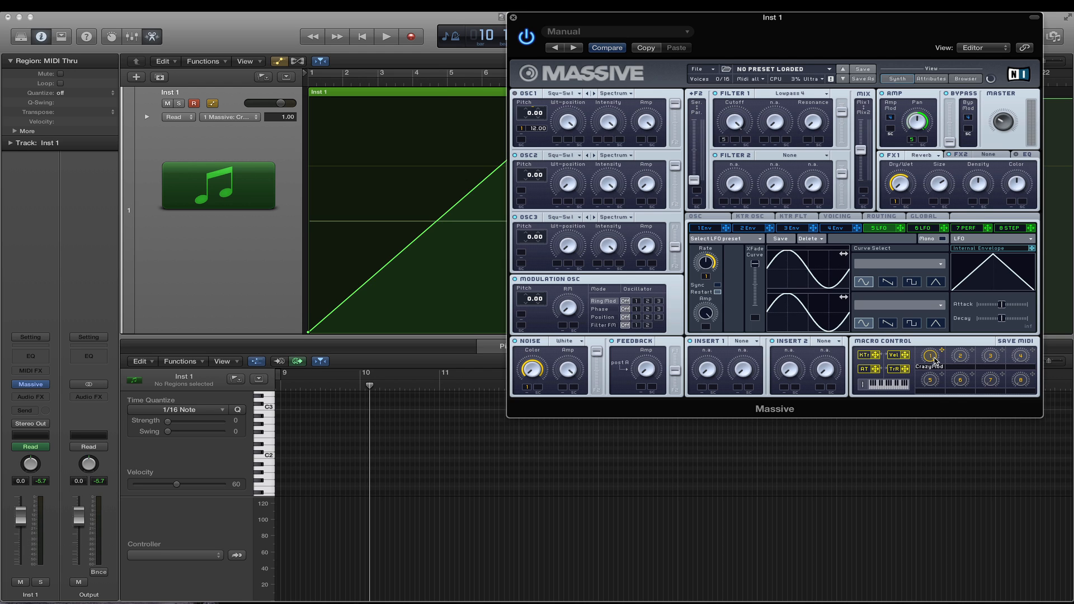
Step: Sweep the CrazyMod macro up and down by hand to audition the combined modulation
left_click_drag(934, 361, 924, 327)
left_click_drag(930, 361, 930, 360)
left_click_drag(930, 359, 931, 382)
Step: Show the settings of envelope 4
left_click(848, 231)
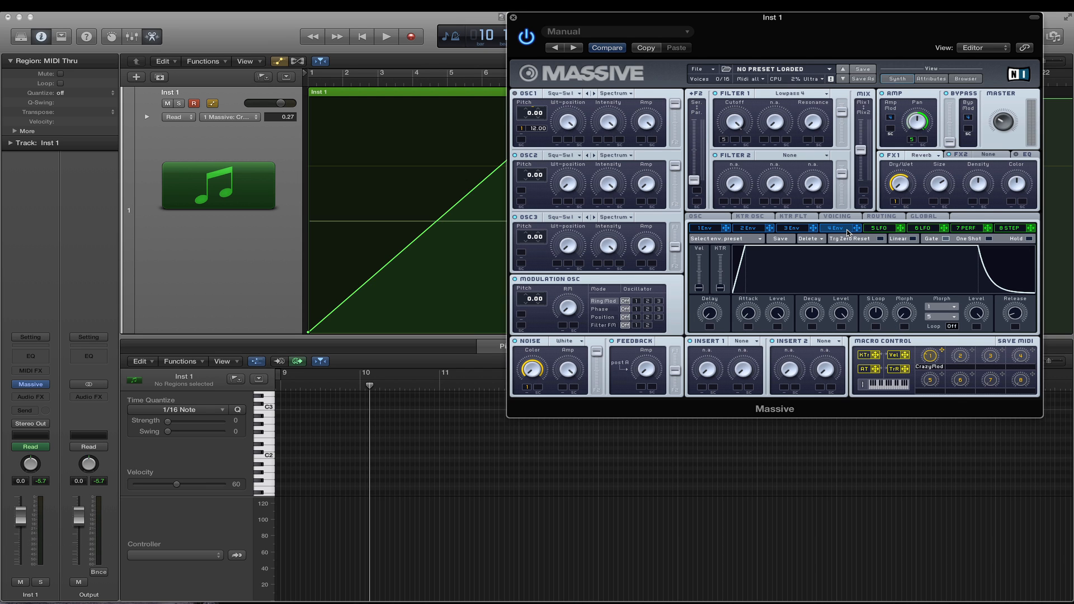